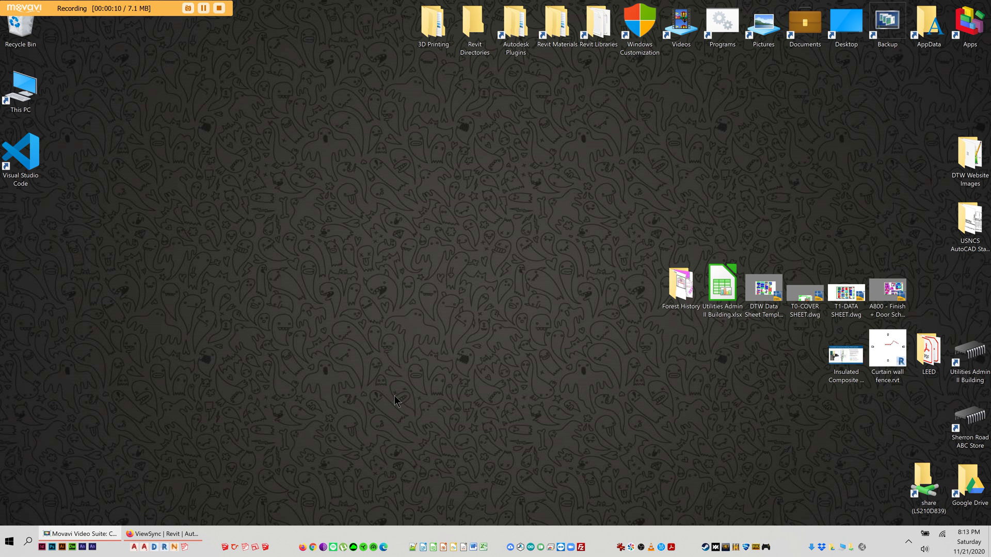
Step: Start the ViewSync download from the App Store and sign in with the saved Autodesk account credentials
left_click(165, 537)
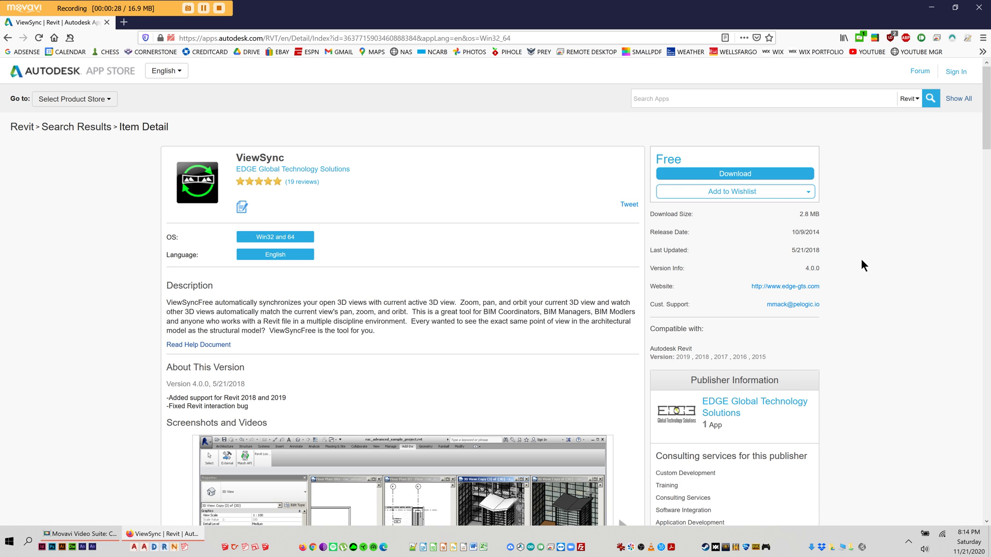
left_click(746, 173)
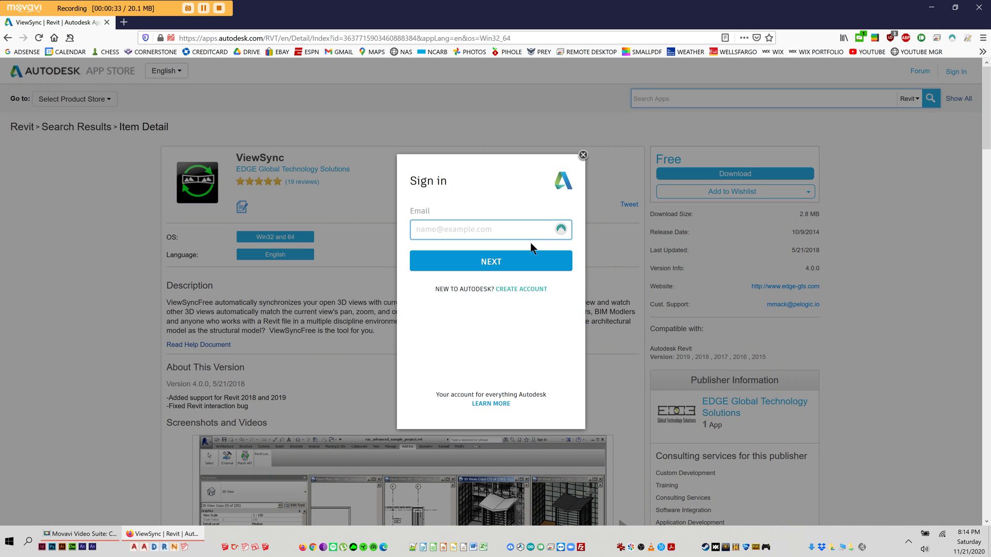
key("Down")
key("Down")
key("Return")
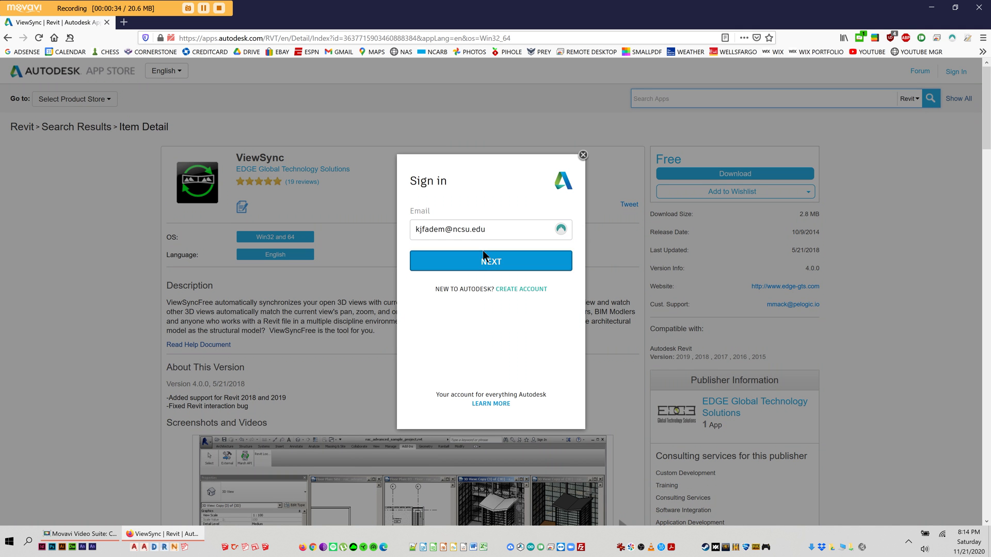
left_click(484, 255)
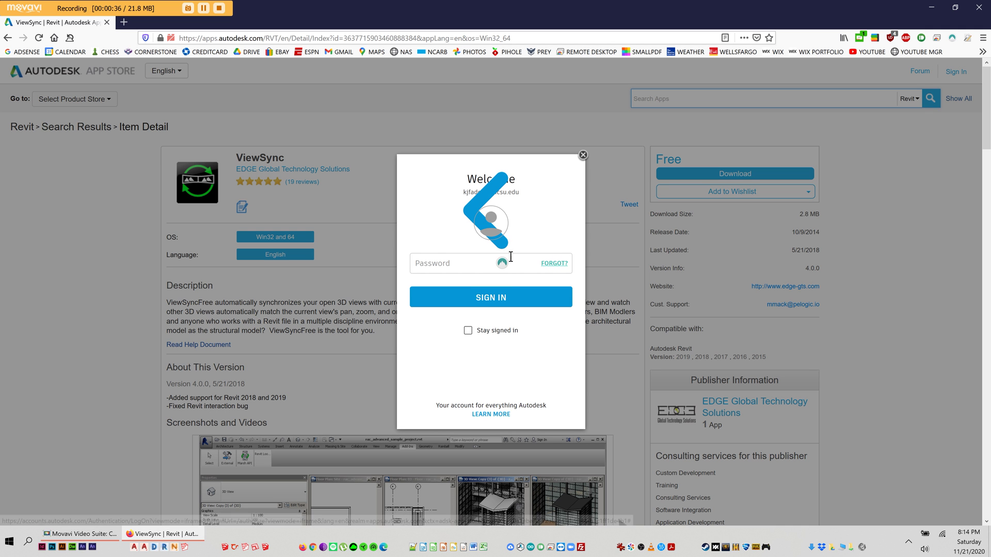
left_click(505, 266)
key("Down")
key("Return")
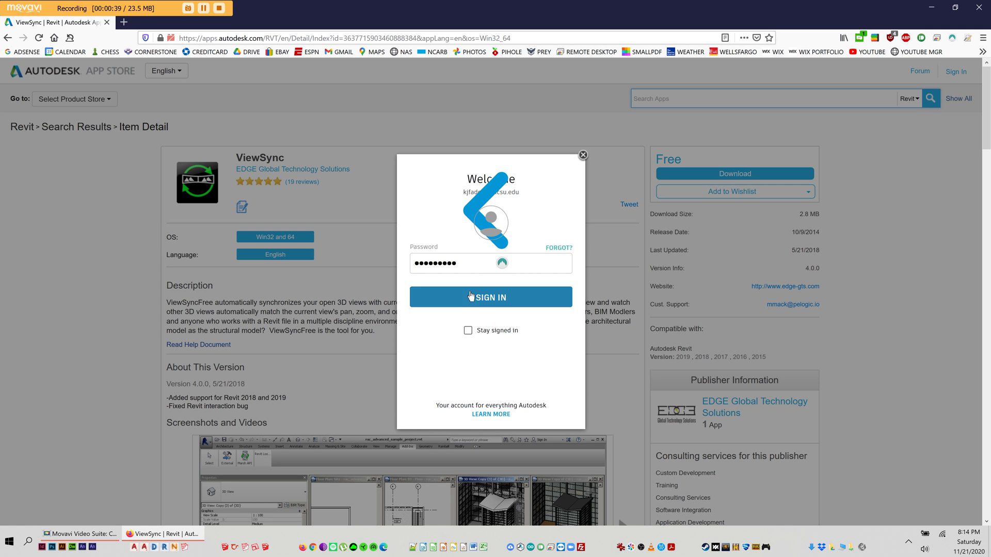
left_click(470, 297)
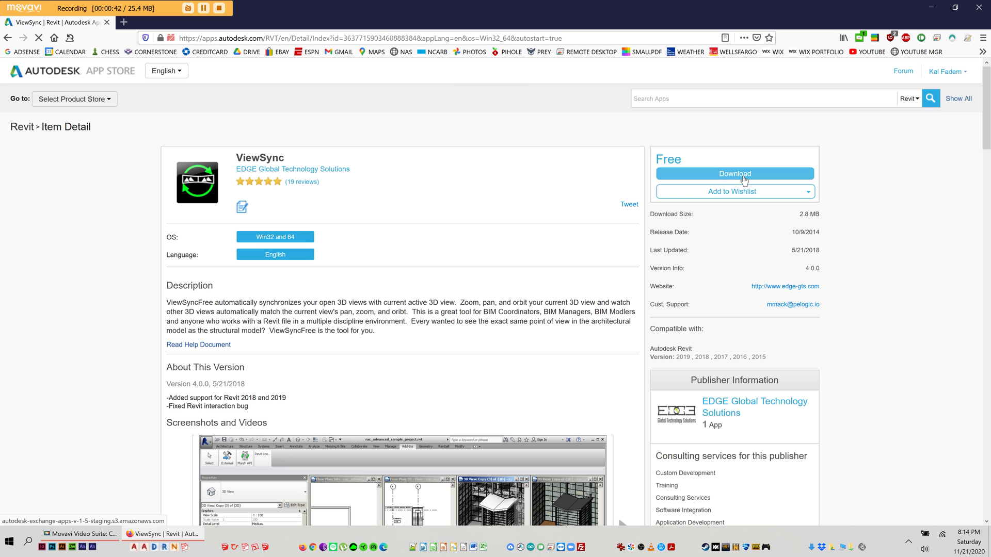
Step: Run MarshAPILLCViewSync.msi from Downloads, repair/reinstall ViewSync 4.0.0, and close the installer
left_click(826, 37)
left_click(932, 7)
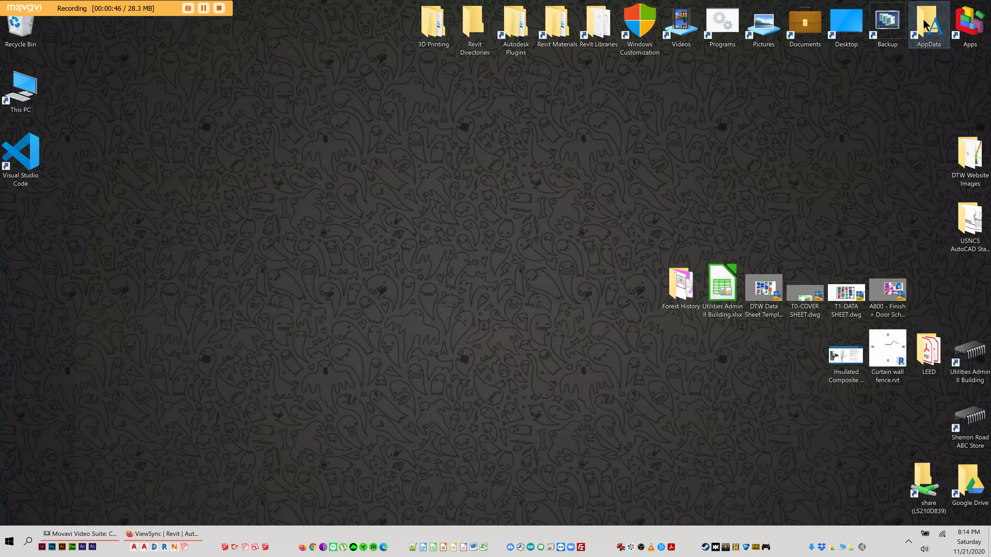
left_click(812, 549)
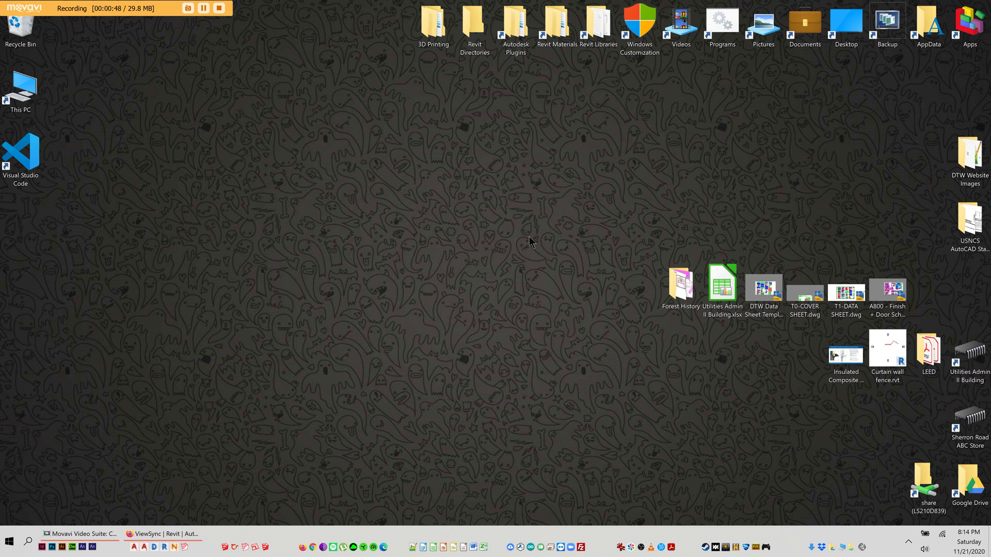
left_click(325, 299)
double_click(326, 299)
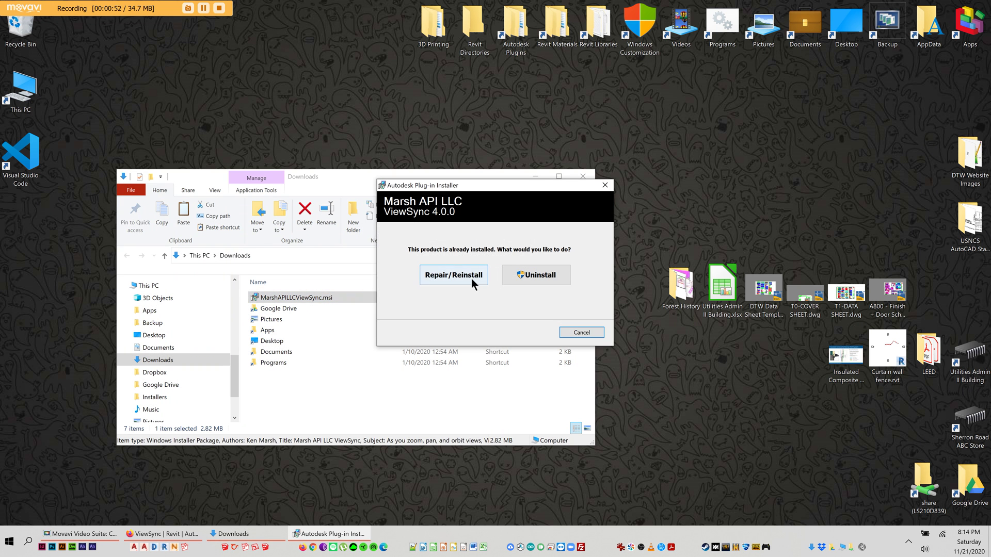
left_click(471, 277)
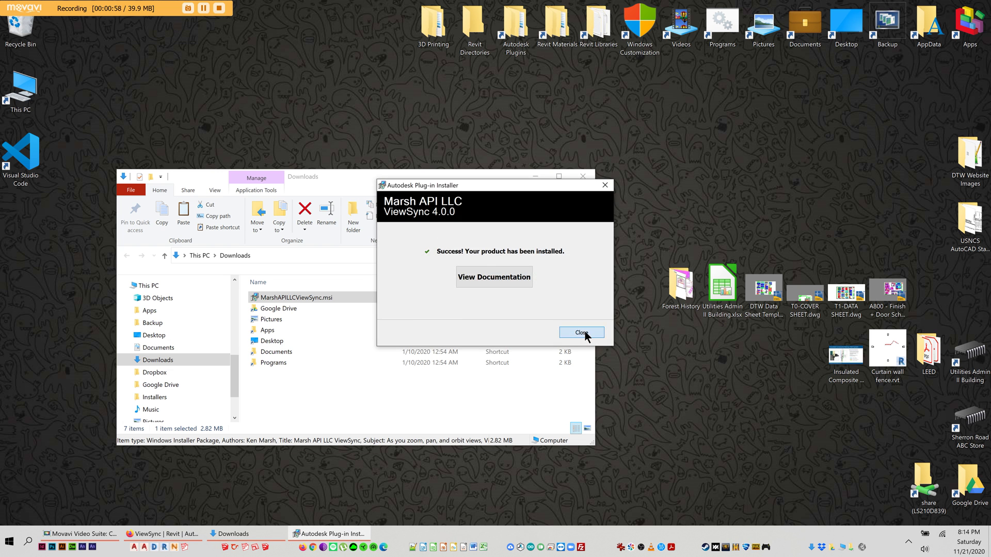
left_click(583, 332)
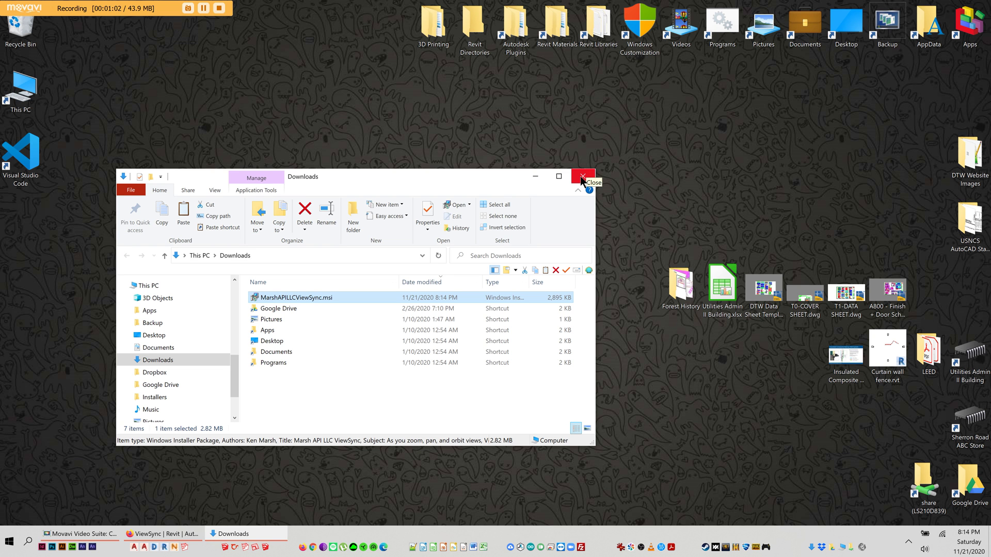
left_click(478, 132)
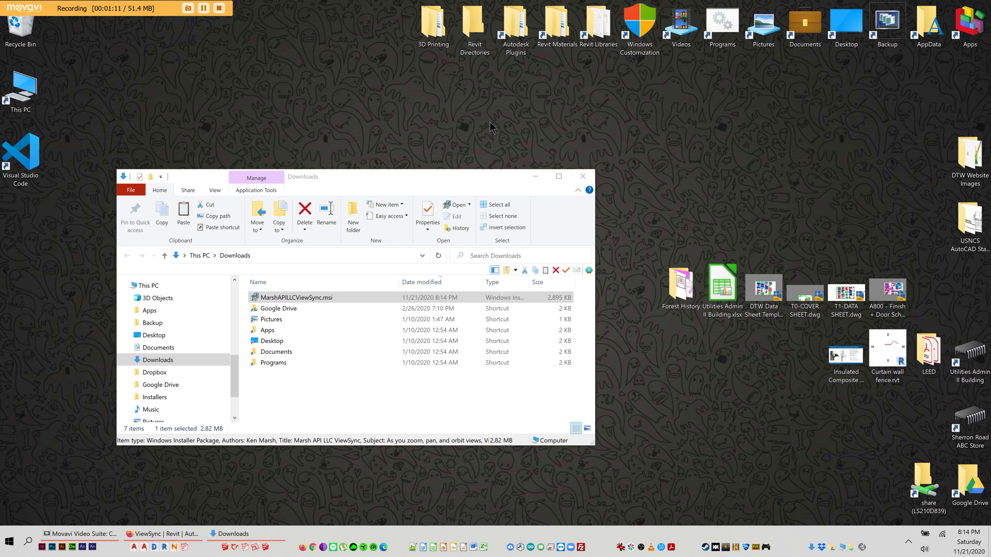
Step: Open ViewSync.bundle from the Autodesk ApplicationPlugins folder using the desktop shortcut
double_click(514, 46)
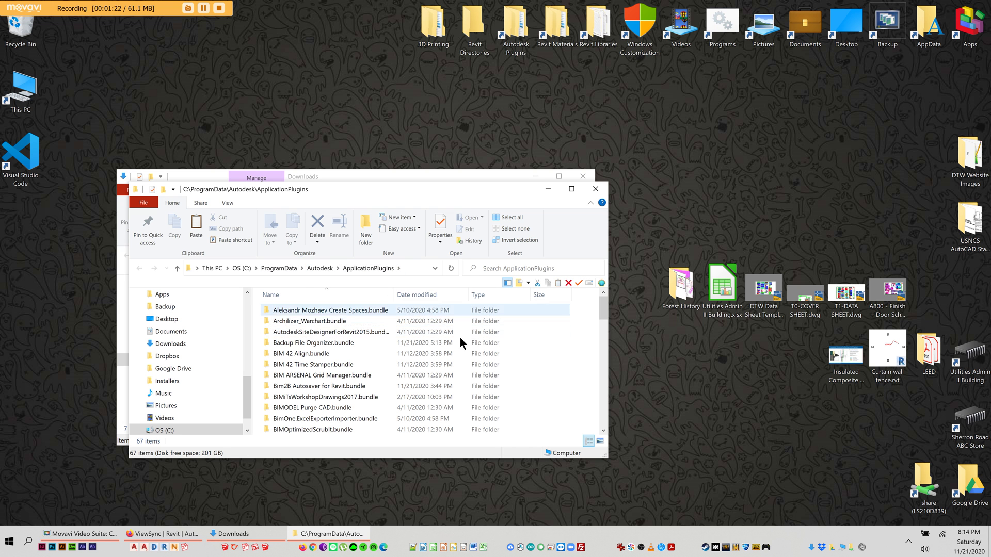
scroll(457, 336, "down", 1)
scroll(453, 333, "down", 16)
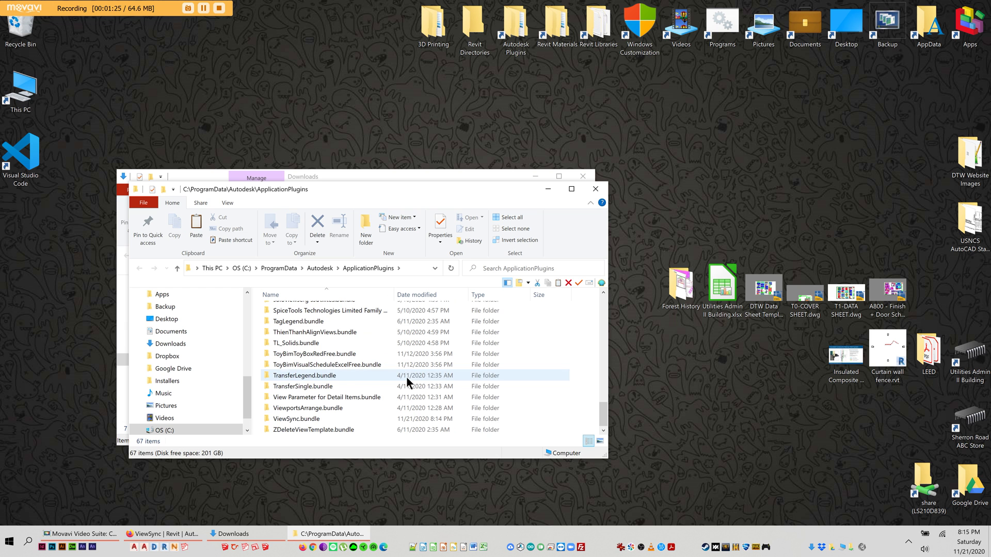
double_click(358, 420)
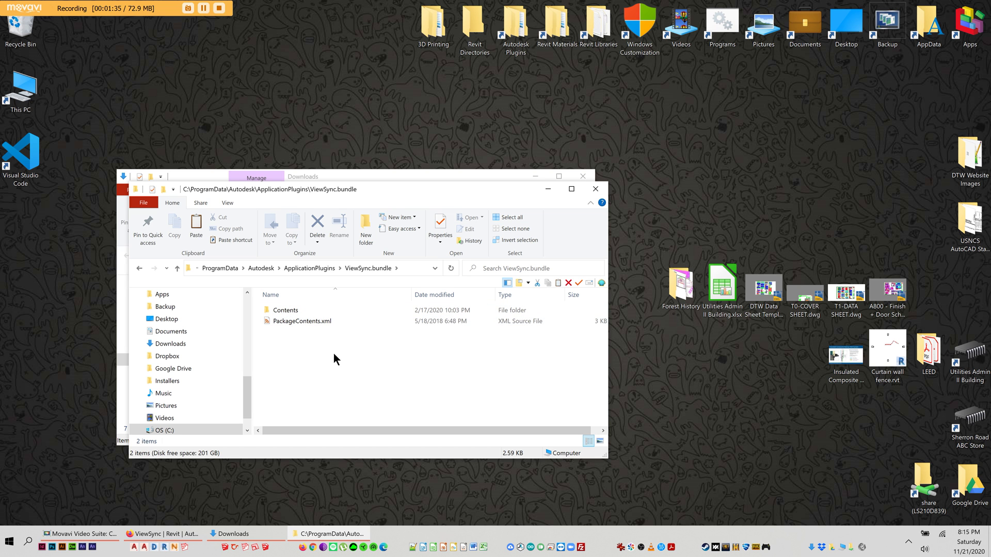
Step: Open PackageContents.xml in VS Code, copy the 2019 Components block, and place the cursor after it
double_click(334, 323)
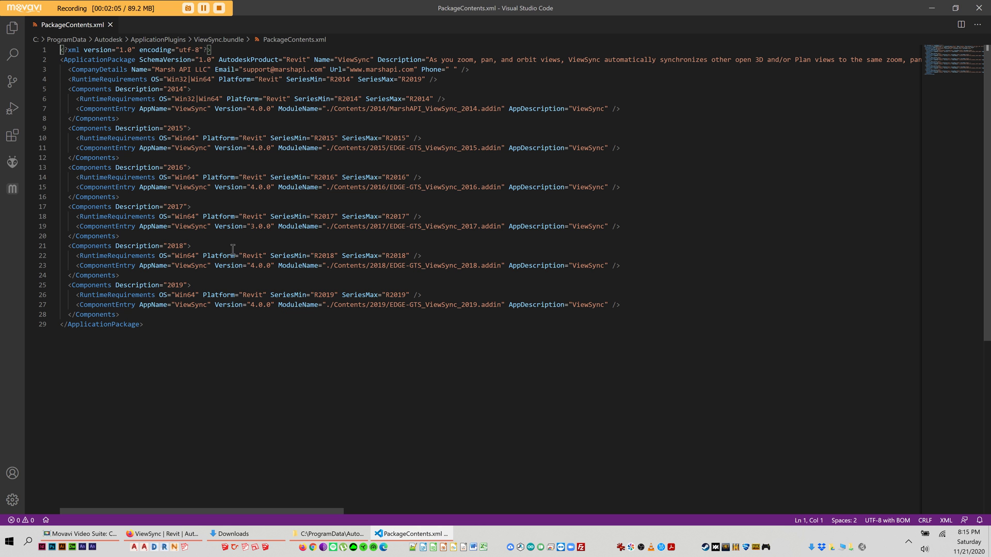
left_click_drag(146, 318, 63, 288)
key("ctrl+c")
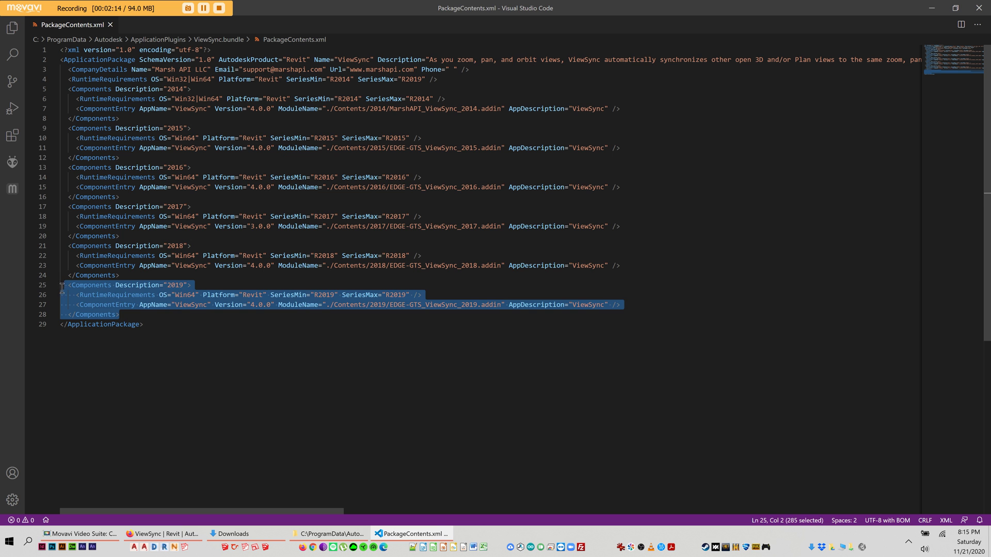
left_click(70, 287)
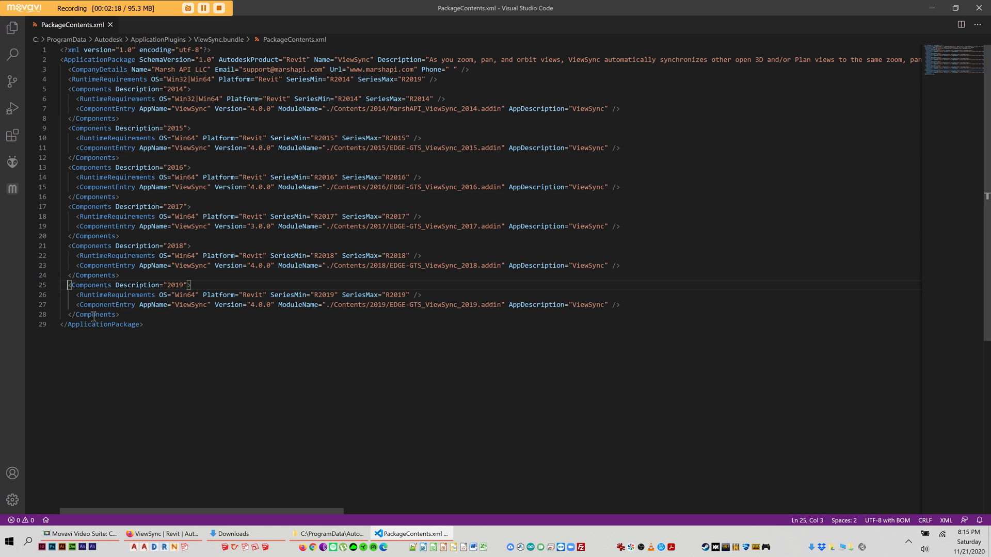
left_click(125, 316)
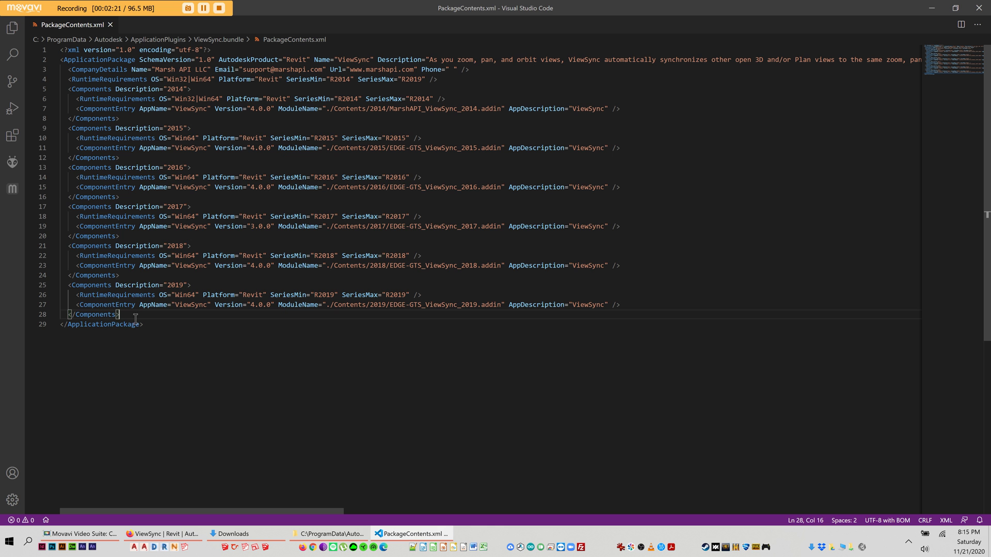
Step: Paste a copy of the 2019 Components block below it and change its Description year to 2021
key("Return")
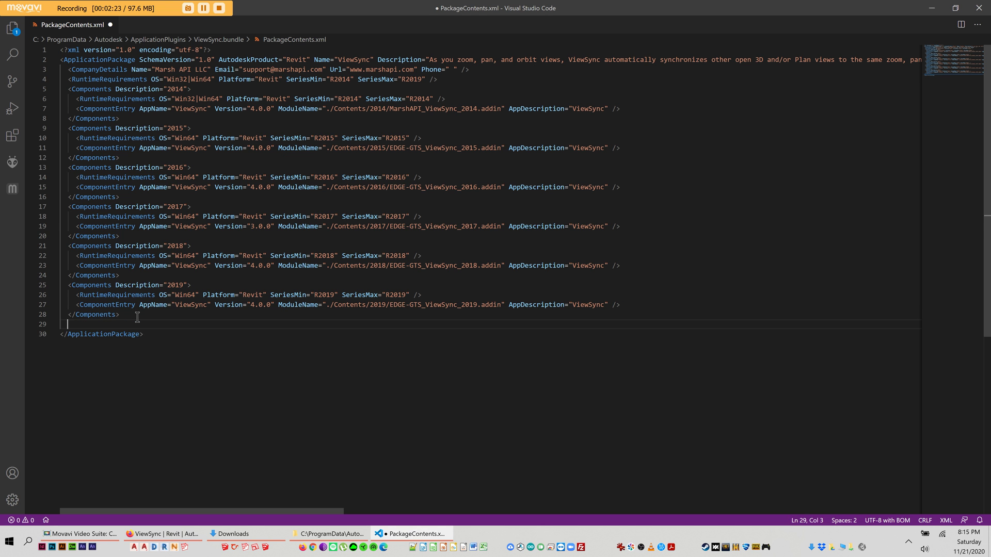
key("ctrl+v")
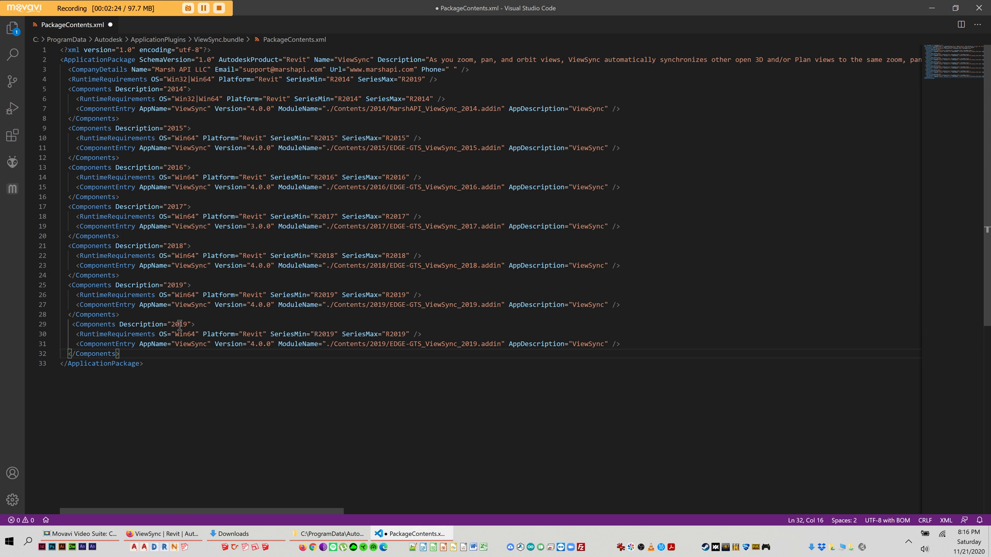
left_click_drag(179, 325, 187, 324)
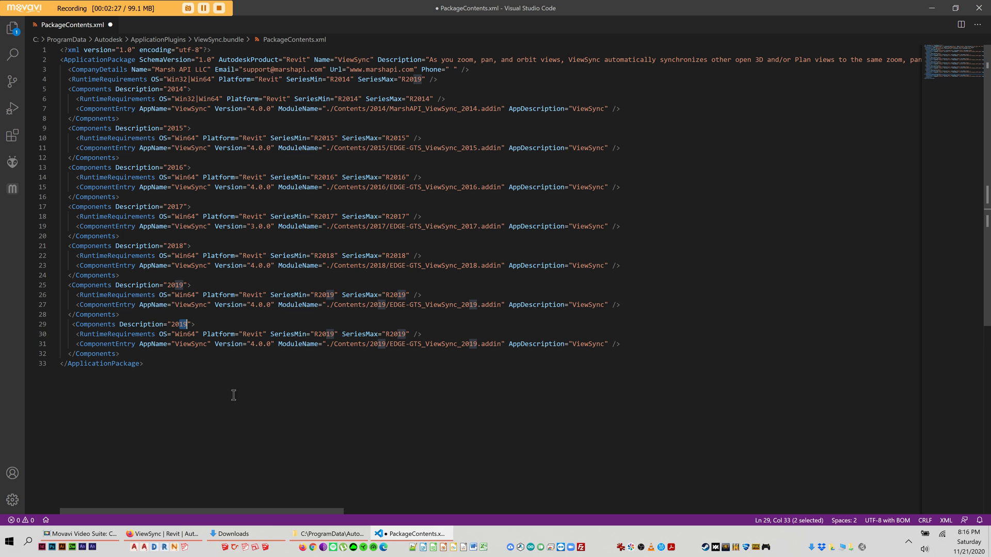
type("21")
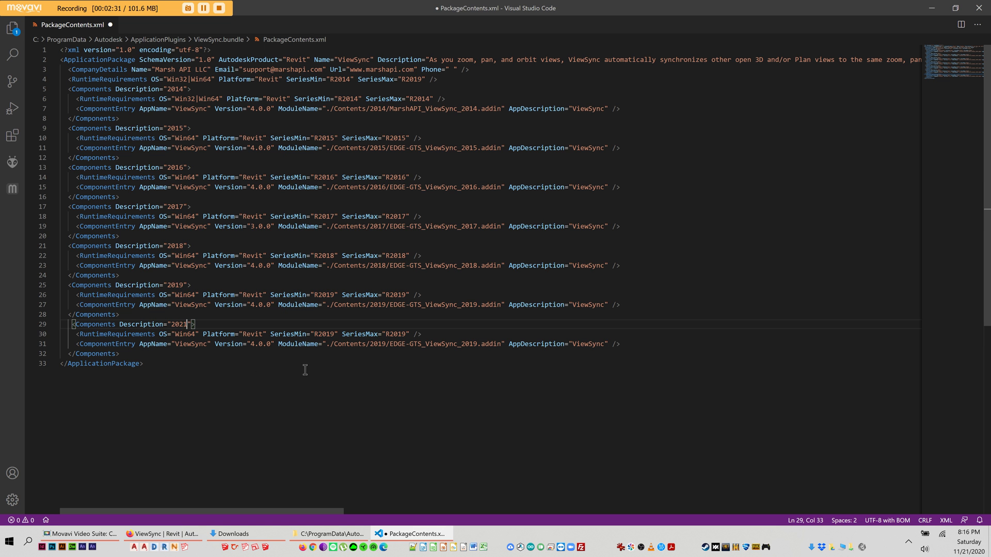
Step: Set SeriesMin and SeriesMax to R2021 and the module name to EDGE-GTS_ViewSync_2021.addin
left_click_drag(326, 335, 332, 334)
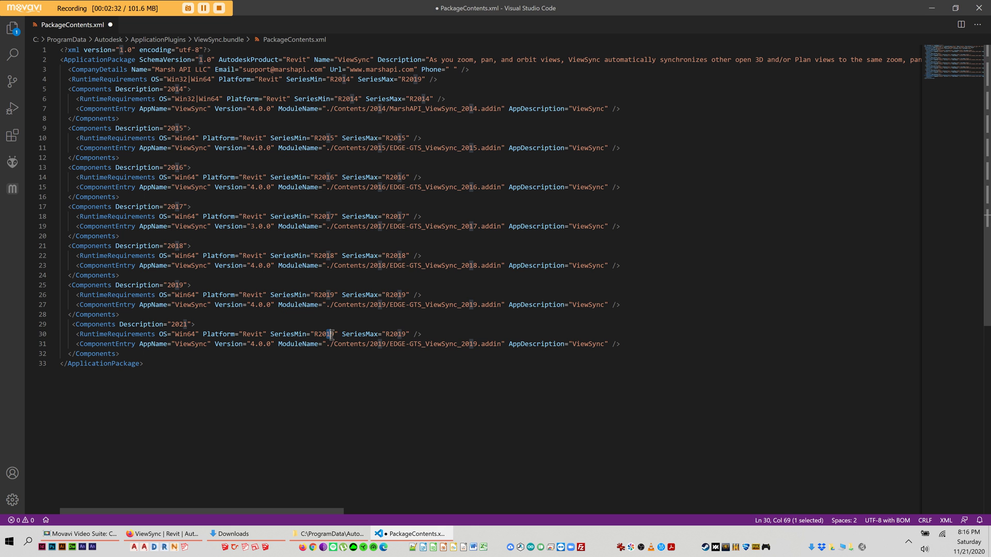
left_click(339, 335)
key("BackSpace")
key("BackSpace")
type("21")
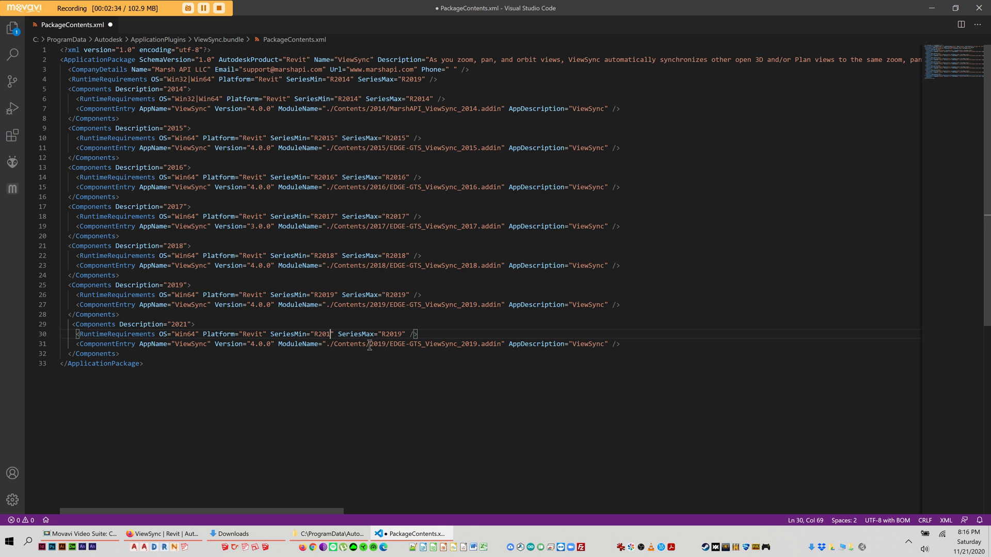
left_click(406, 335)
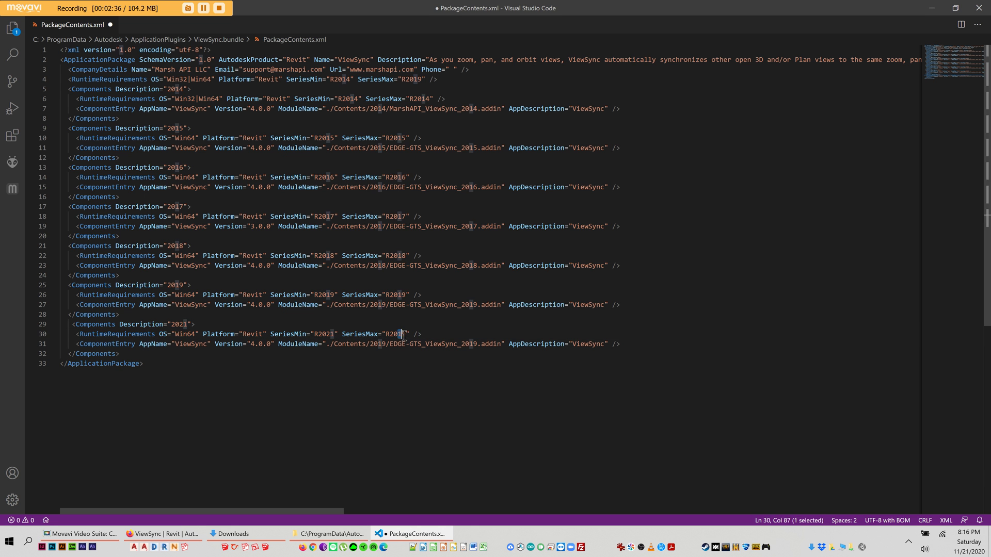
key("BackSpace")
key("BackSpace")
type("21")
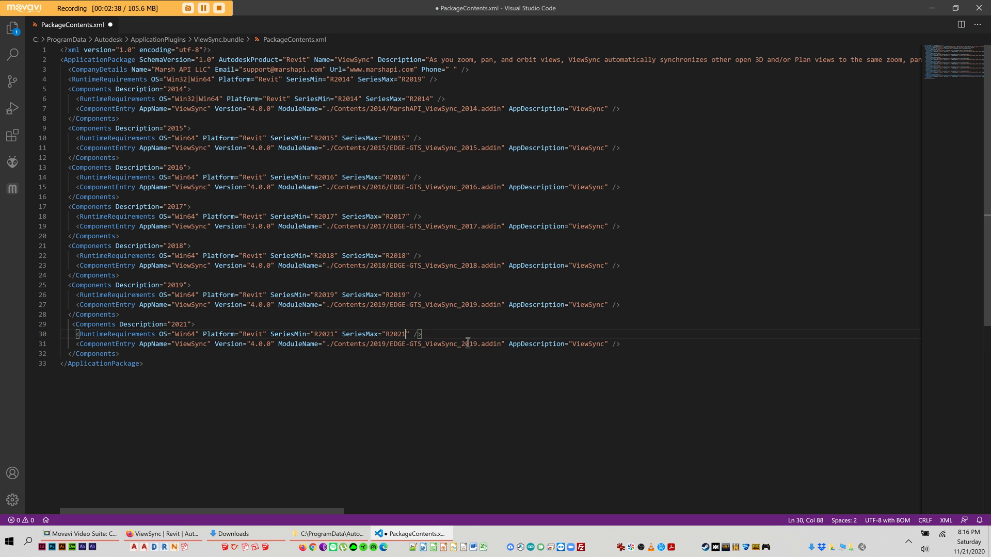
left_click_drag(470, 344, 478, 344)
type("21")
Step: Save PackageContents.xml
double_click(285, 14)
double_click(285, 8)
left_click_drag(345, 13, 170, 2)
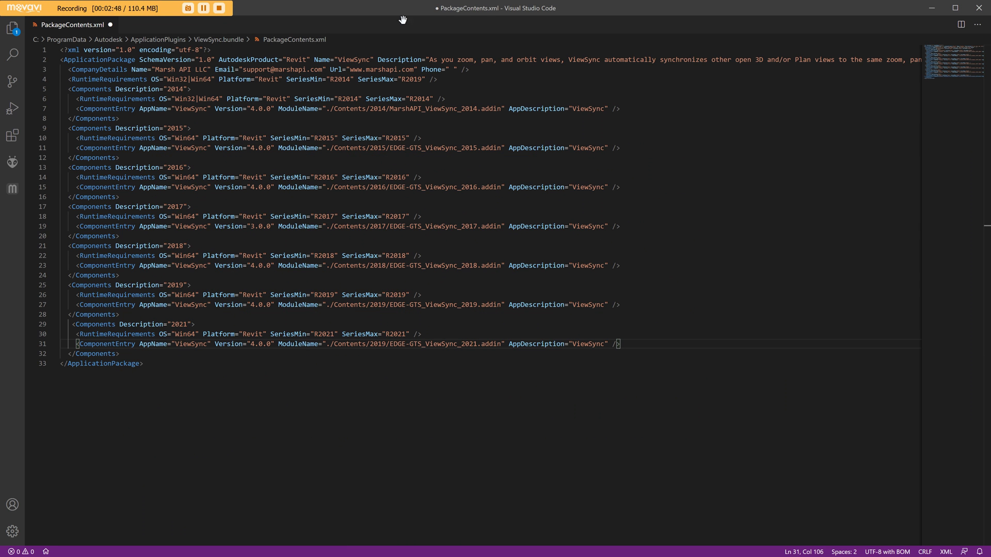
left_click_drag(170, 3, 708, 171)
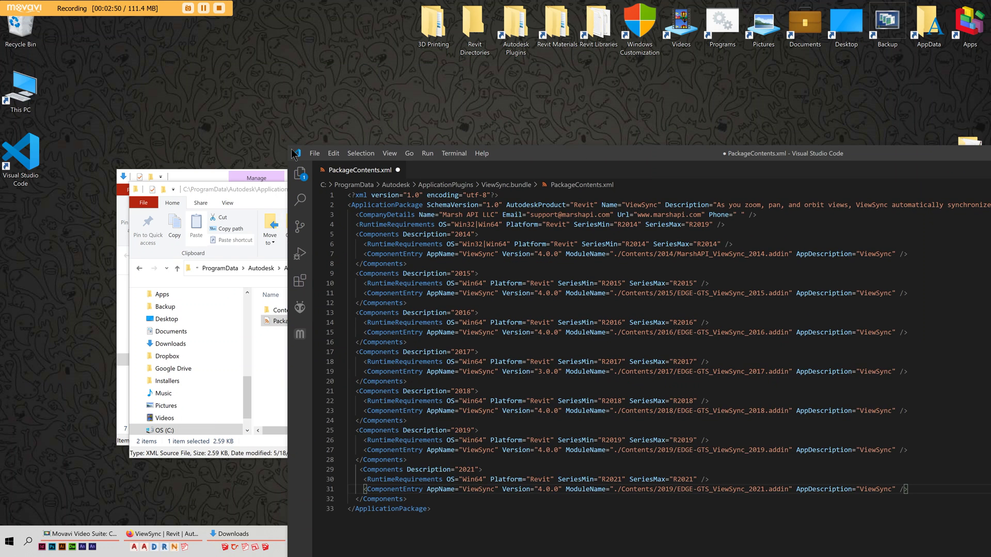
left_click(315, 154)
left_click(355, 283)
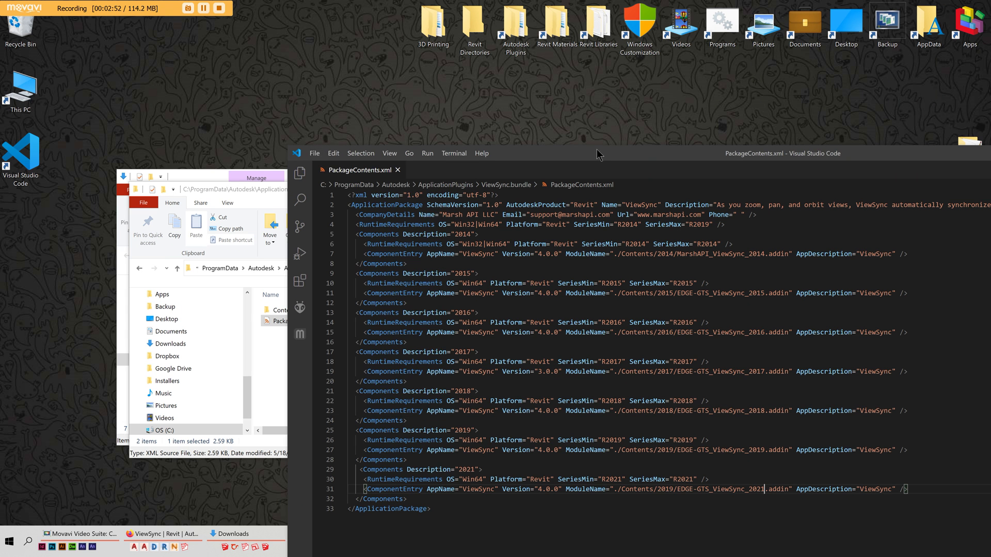
left_click_drag(556, 150, 229, 63)
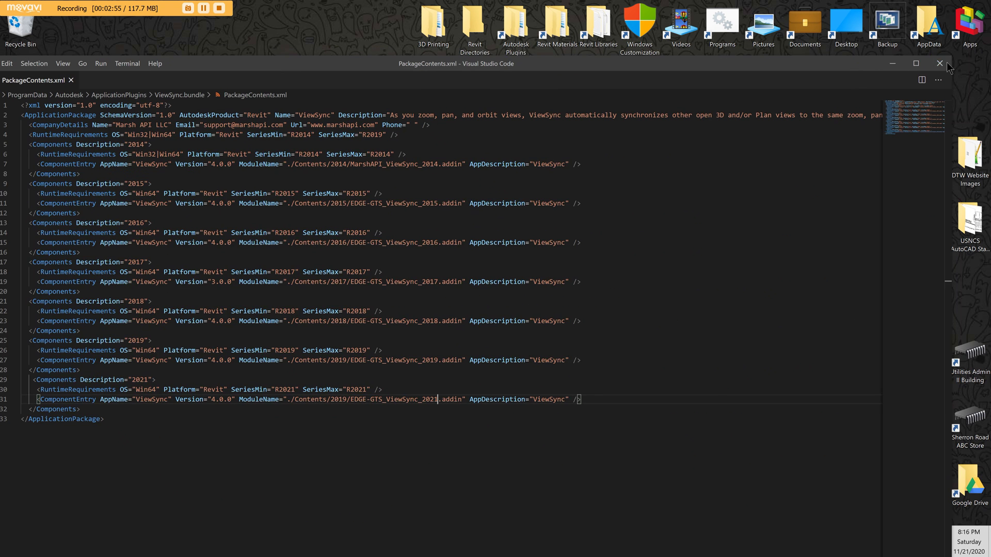
Step: Copy the 2019 and Resources2019 folders and paste them into the Contents folder
left_click(898, 63)
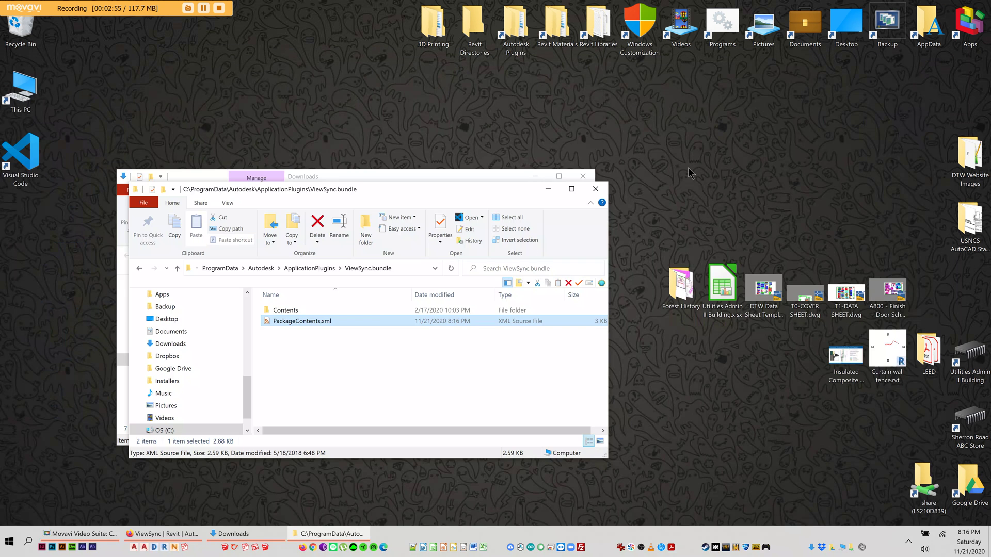
double_click(297, 312)
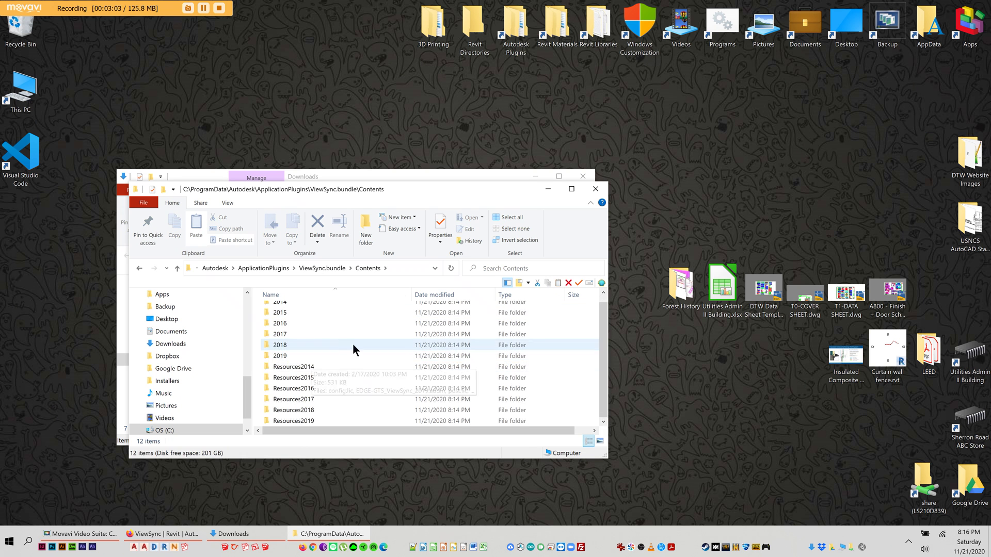
scroll(353, 346, "down", 1)
left_click(333, 356)
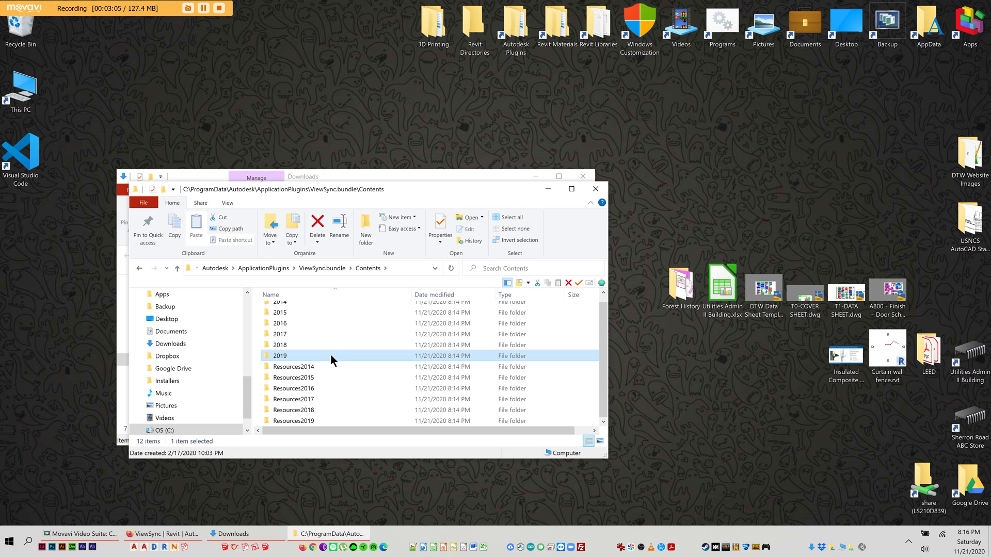
right_click(313, 360)
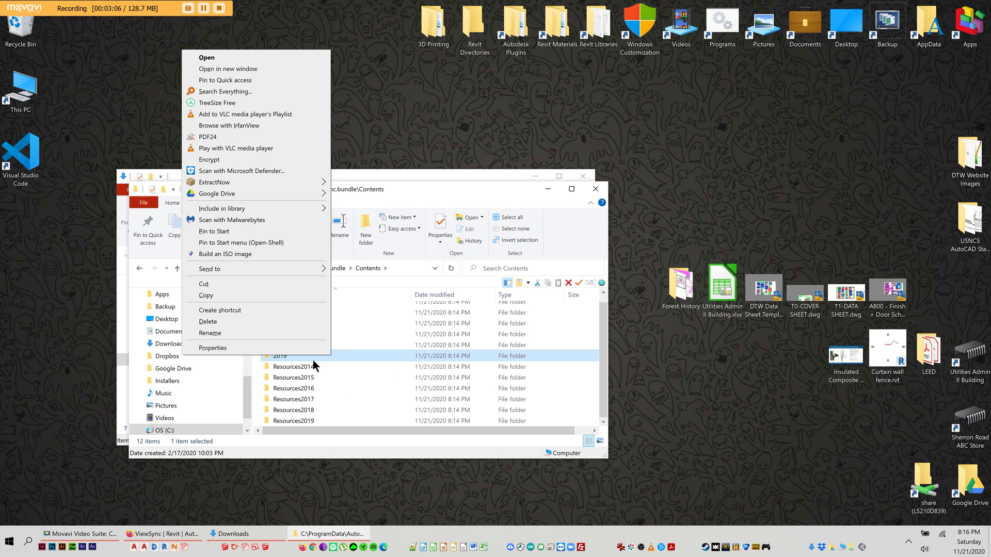
left_click(265, 292)
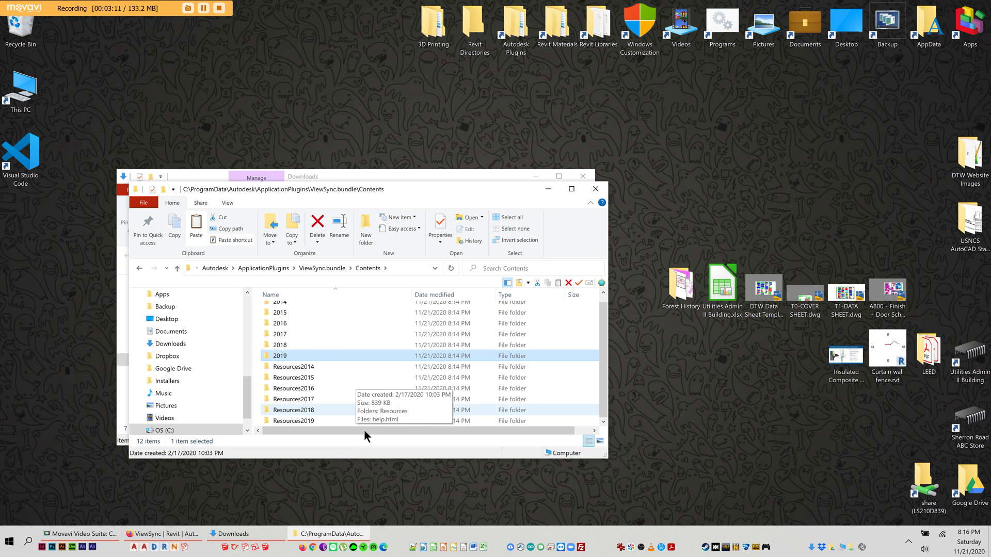
left_click(321, 419, "ctrl")
right_click(314, 355)
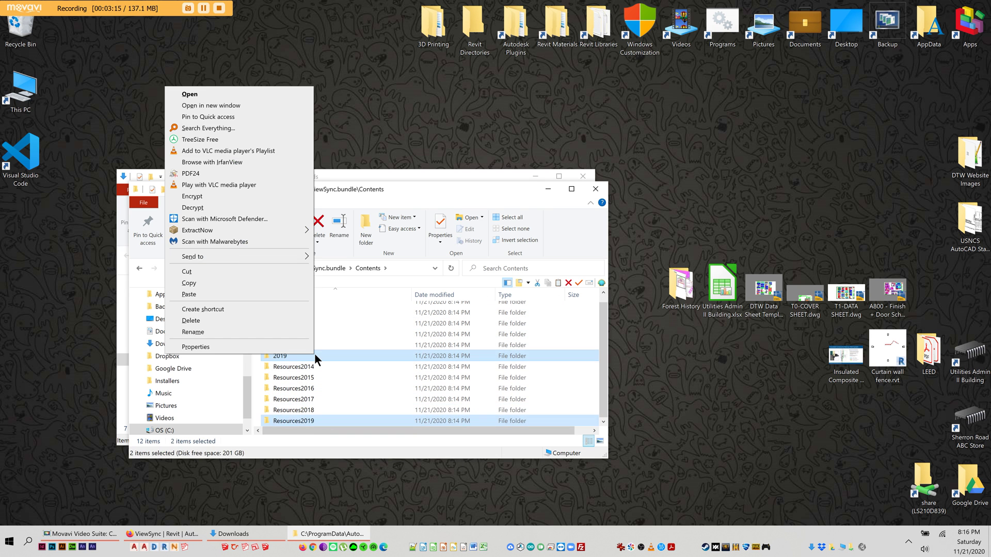
left_click(230, 282)
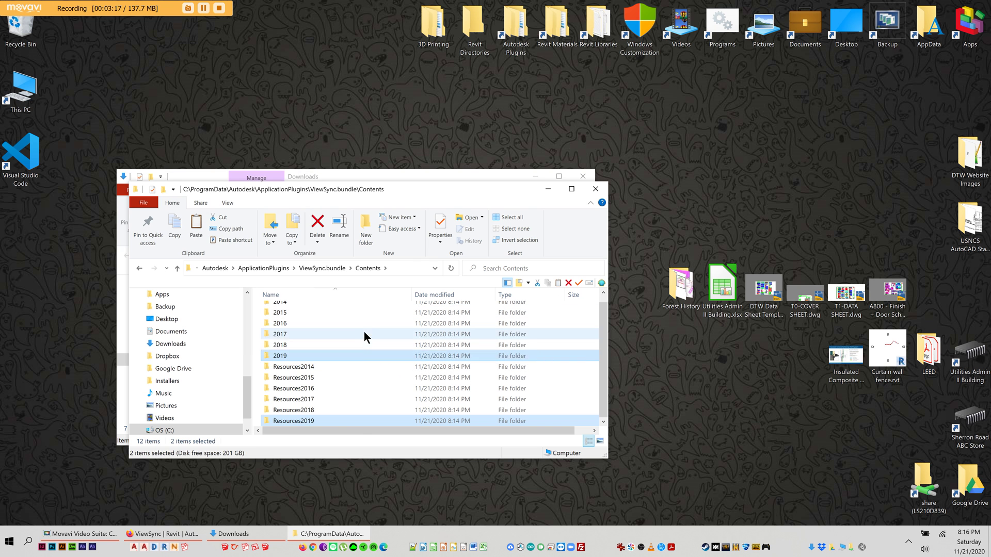
right_click(364, 333)
left_click(316, 404)
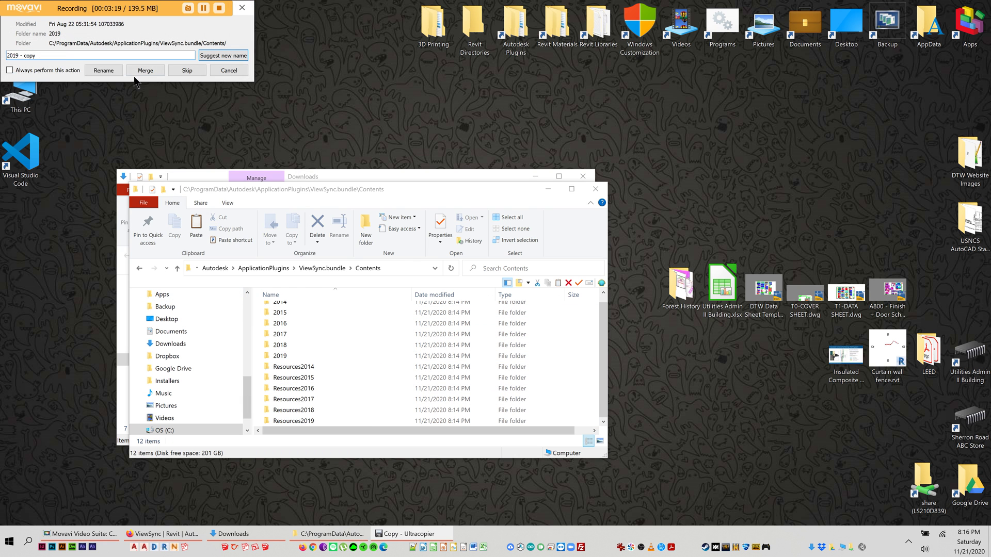
Step: Name the pasted copies 2021 and Resources2021
left_click_drag(20, 56, 36, 55)
key("BackSpace")
key("BackSpace")
key("BackSpace")
type("21")
left_click(109, 68)
left_click_drag(61, 55, 36, 55)
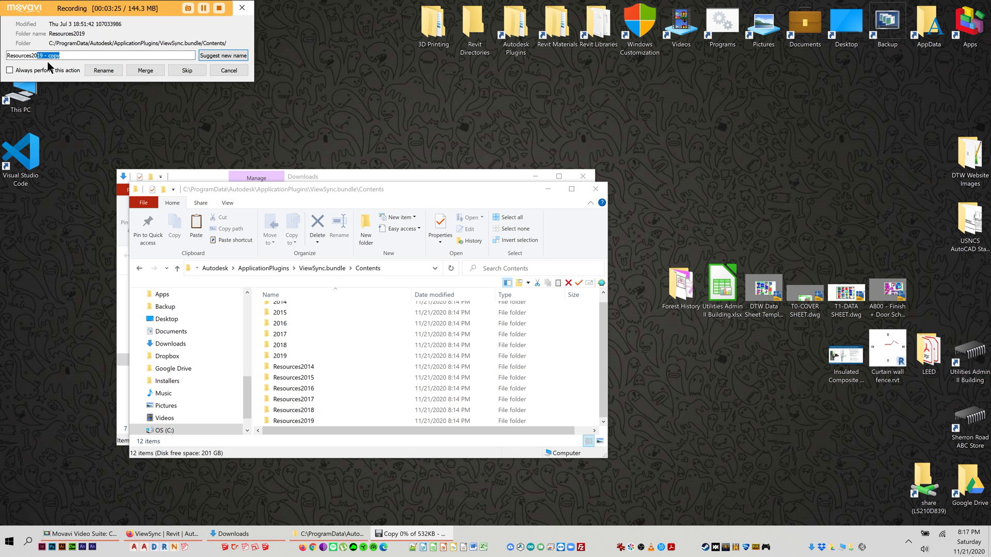
type("21")
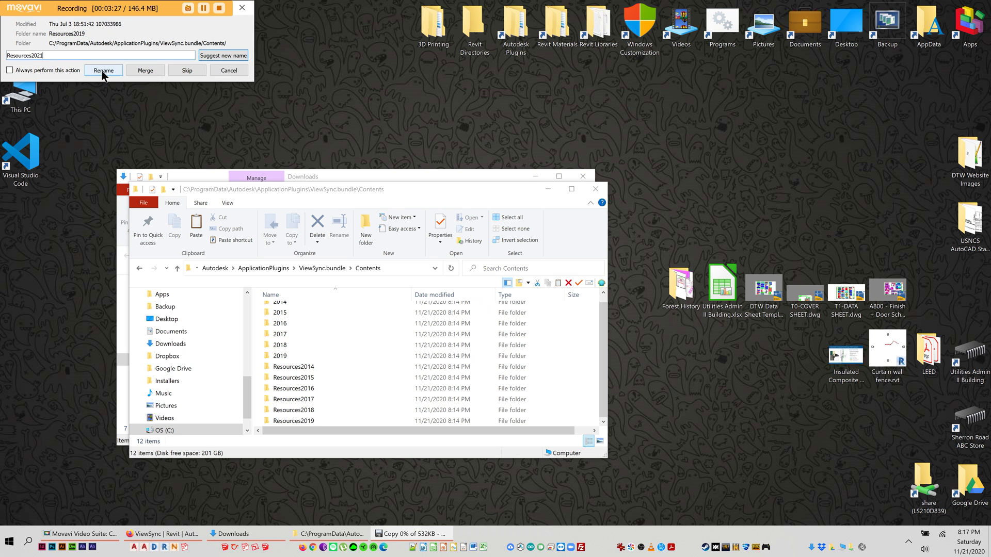
left_click(103, 71)
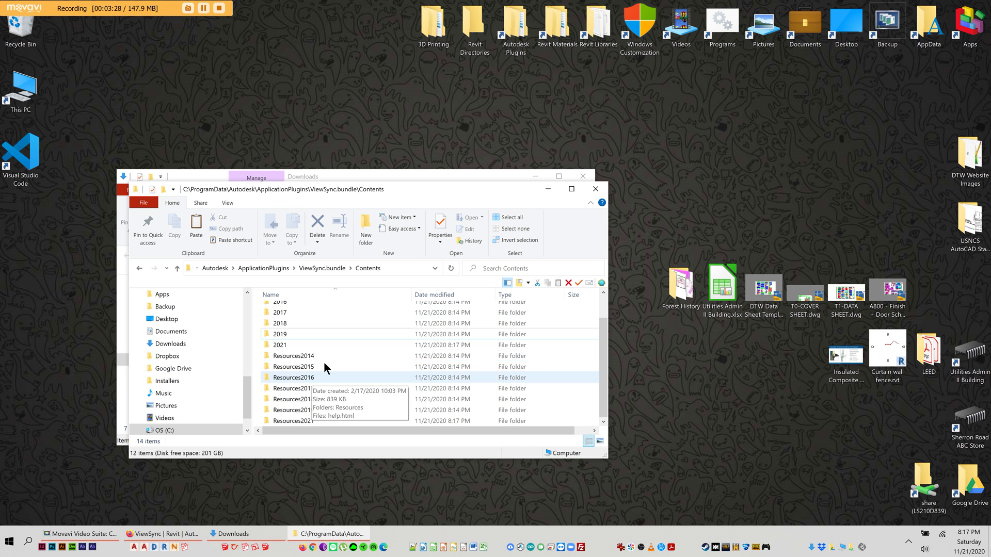
Step: In the 2021 folder, rename EDGE-GTS_ViewSync_2019.addin to EDGE-GTS_ViewSync_2021.addin
double_click(312, 343)
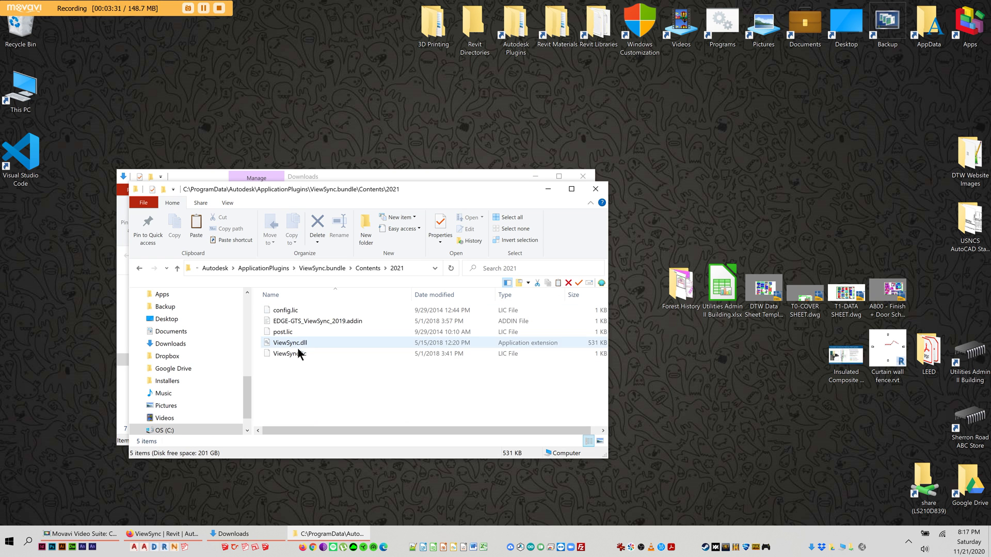
left_click(342, 321)
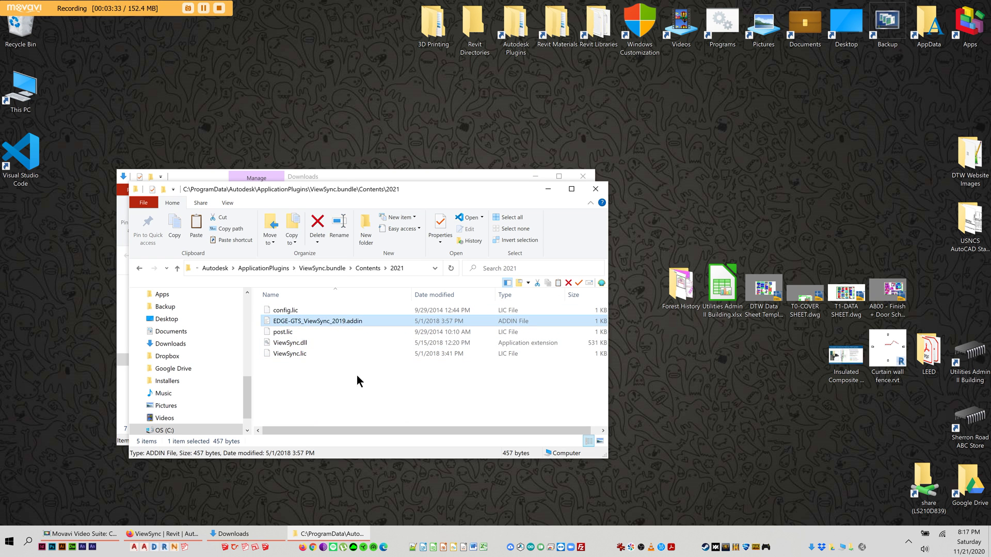
right_click(342, 321)
left_click(286, 300)
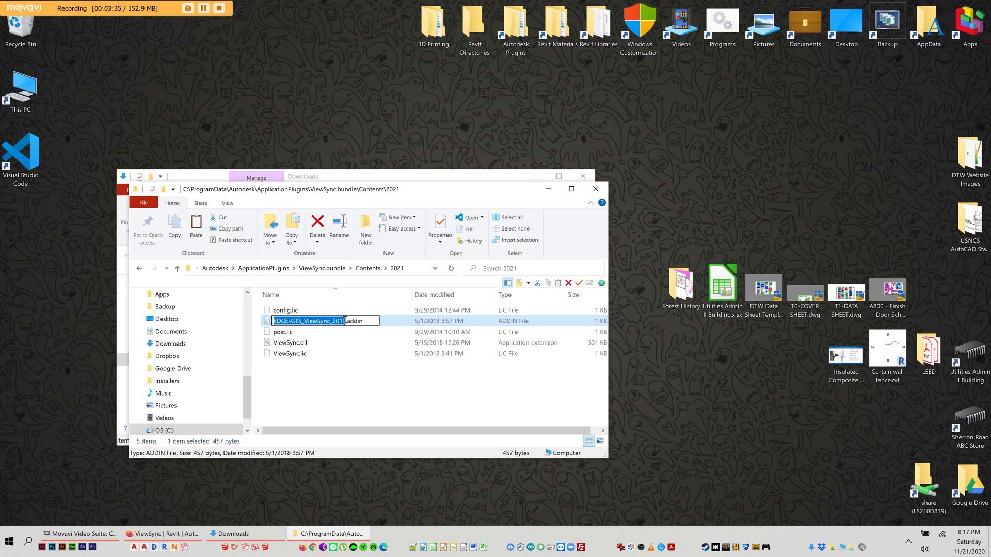
key("Right")
key("BackSpace")
type("1")
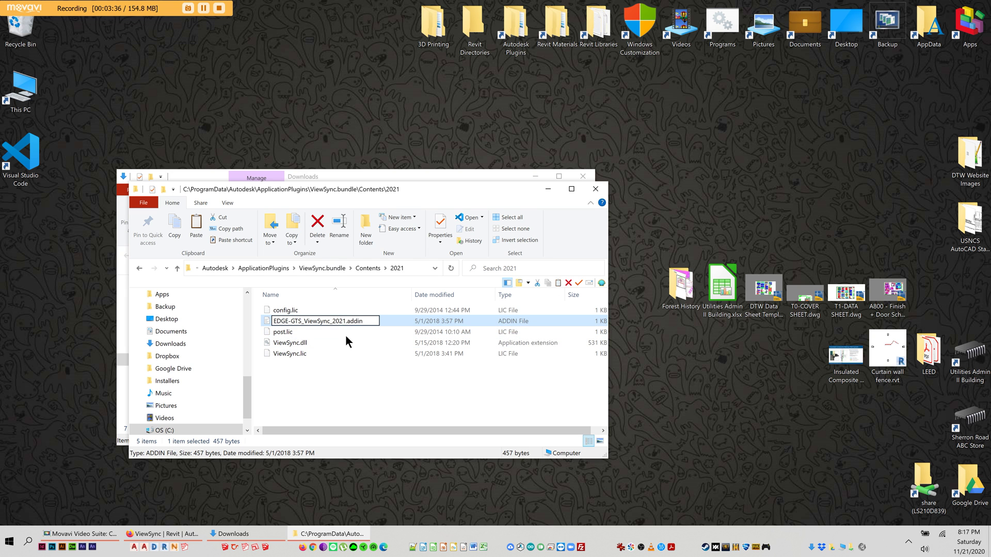
left_click(346, 352)
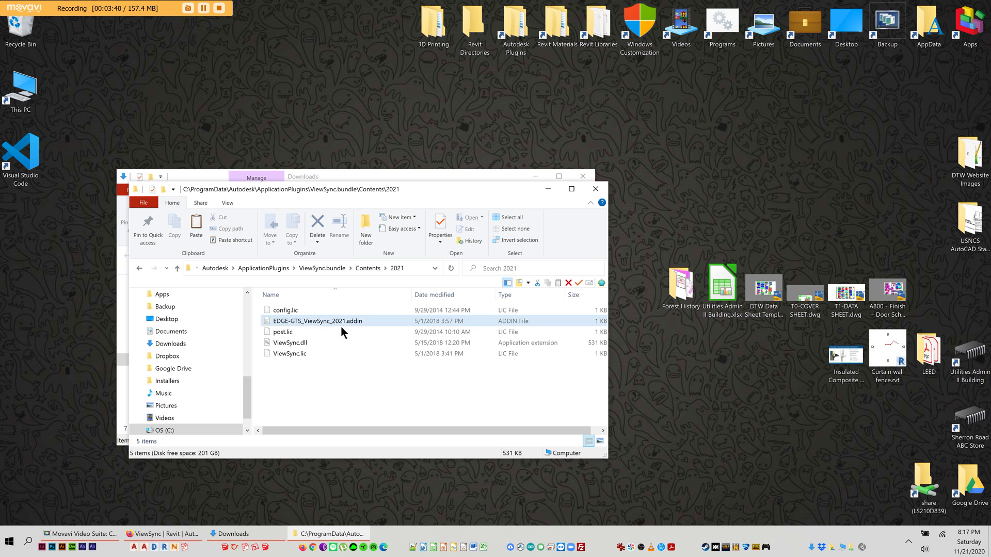
left_click(139, 268)
double_click(308, 422)
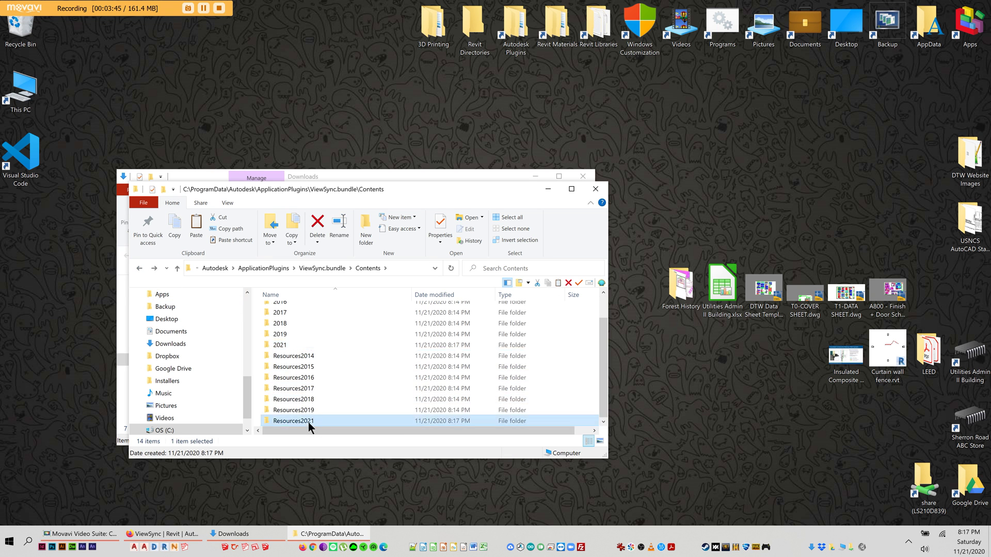
double_click(287, 310)
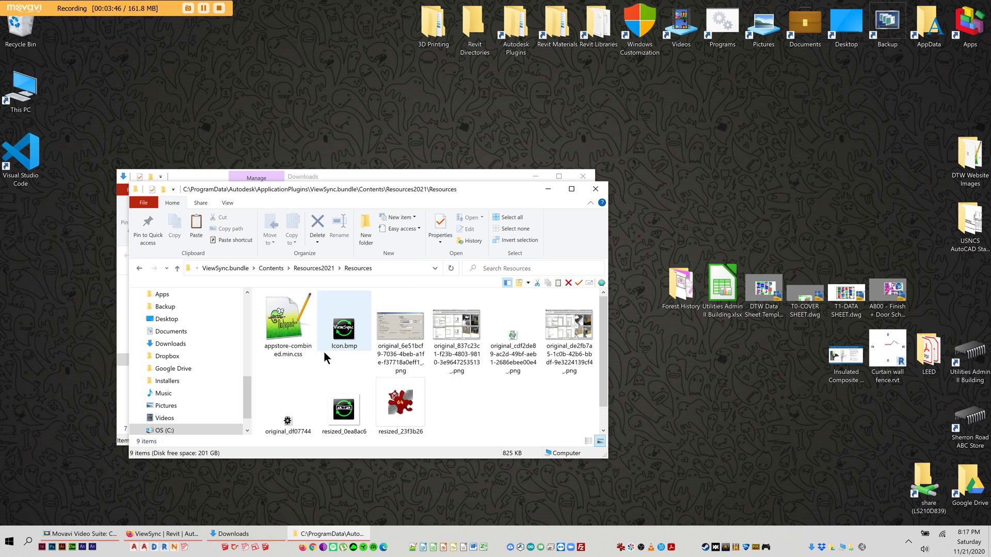
scroll(393, 365, "down", 1)
left_click(139, 268)
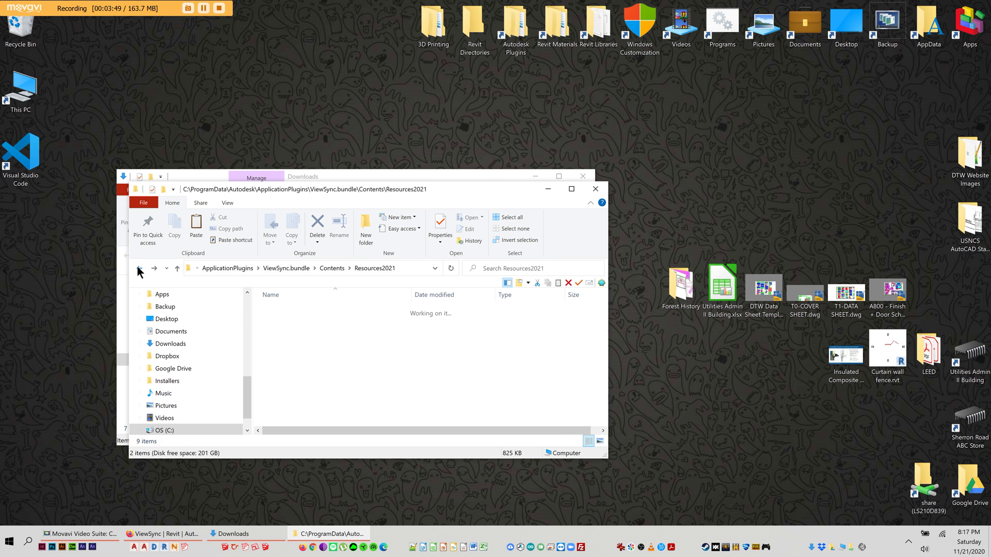
left_click(137, 267)
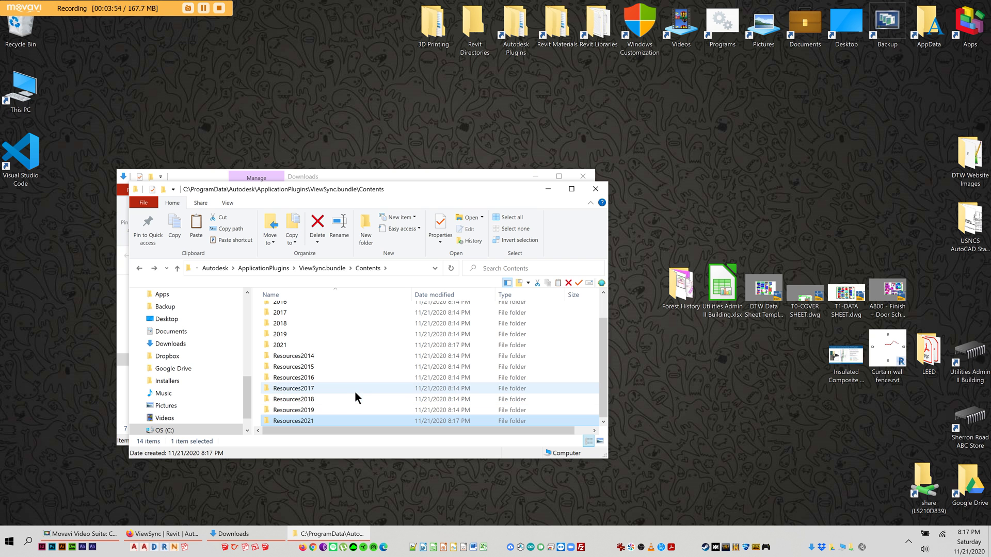
scroll(355, 391, "up", 1)
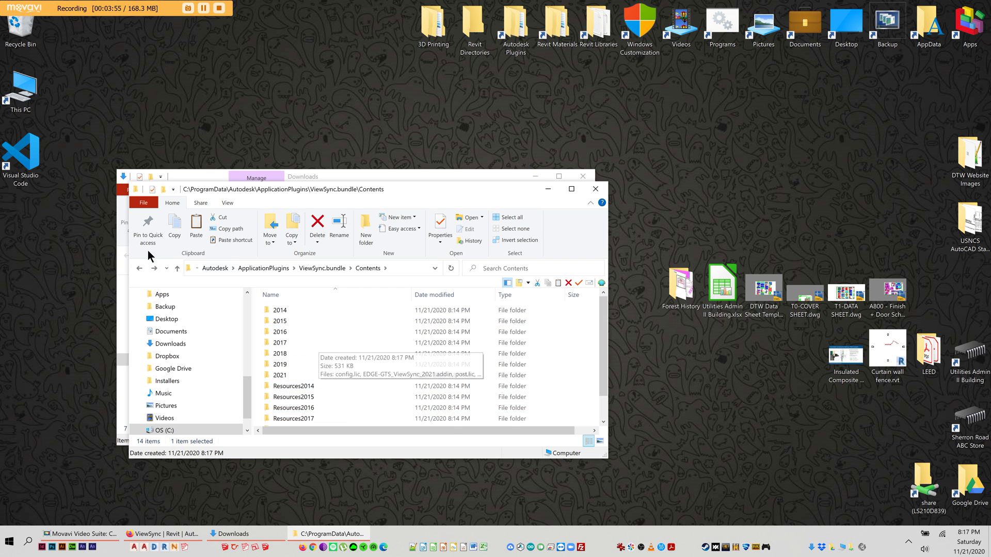
left_click(140, 268)
left_click(323, 319)
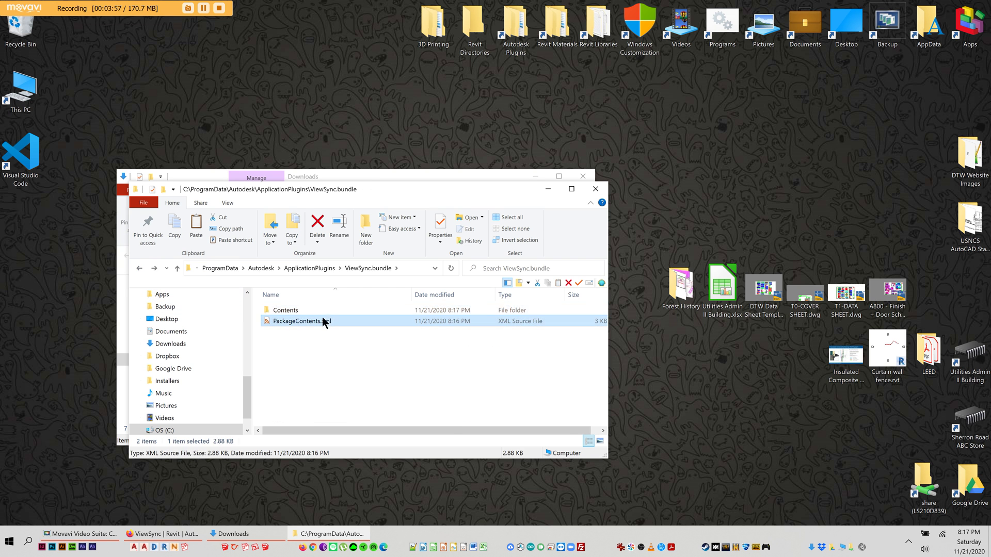
left_click(332, 309)
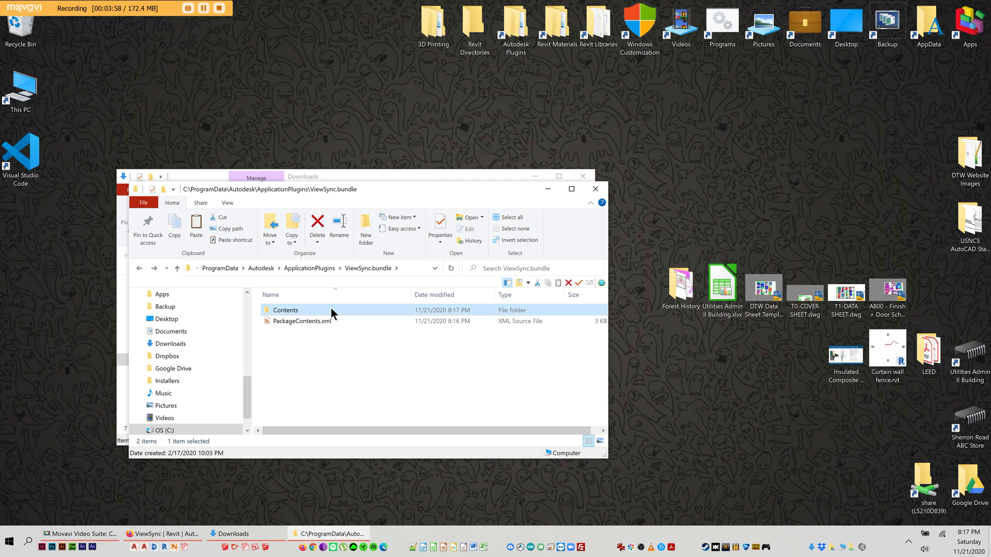
double_click(294, 312)
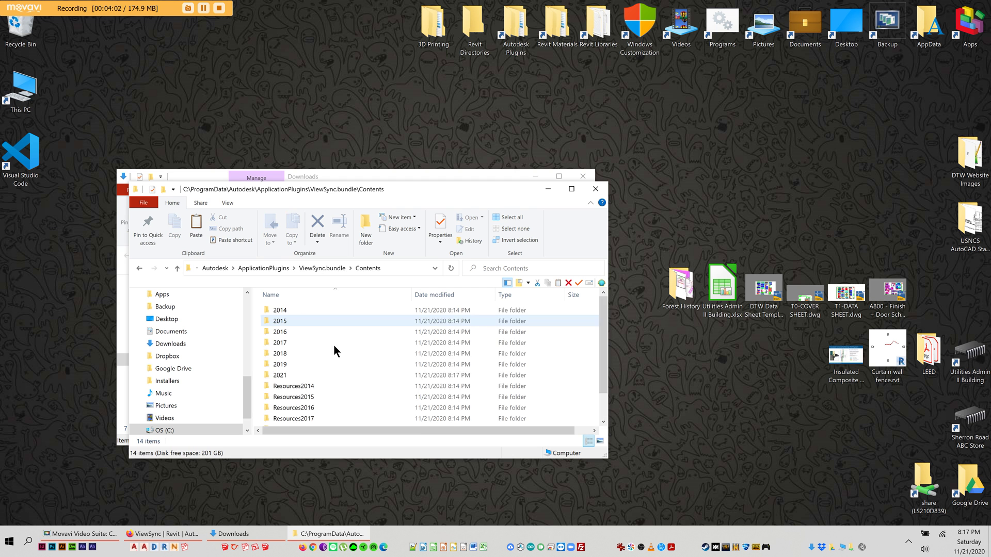
scroll(314, 383, "down", 1)
double_click(301, 346)
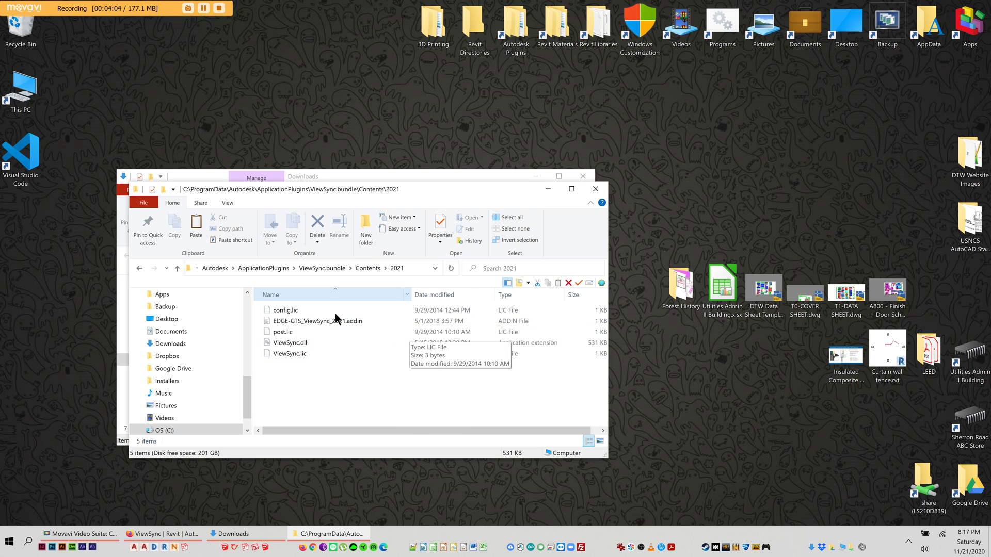
left_click(178, 479)
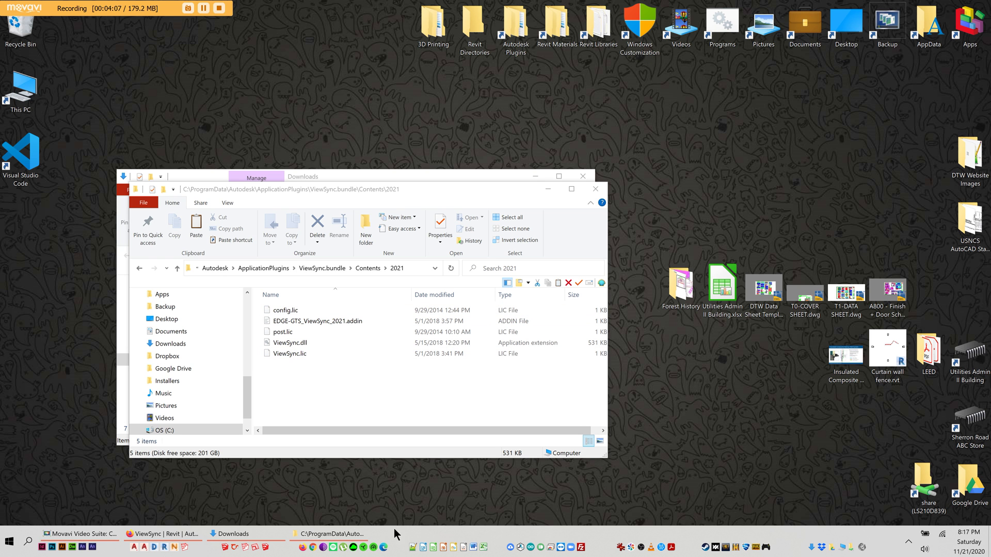
Step: Launch Revit 2021 and close the 'Add-in Assembly Not Found' warning
left_click(164, 547)
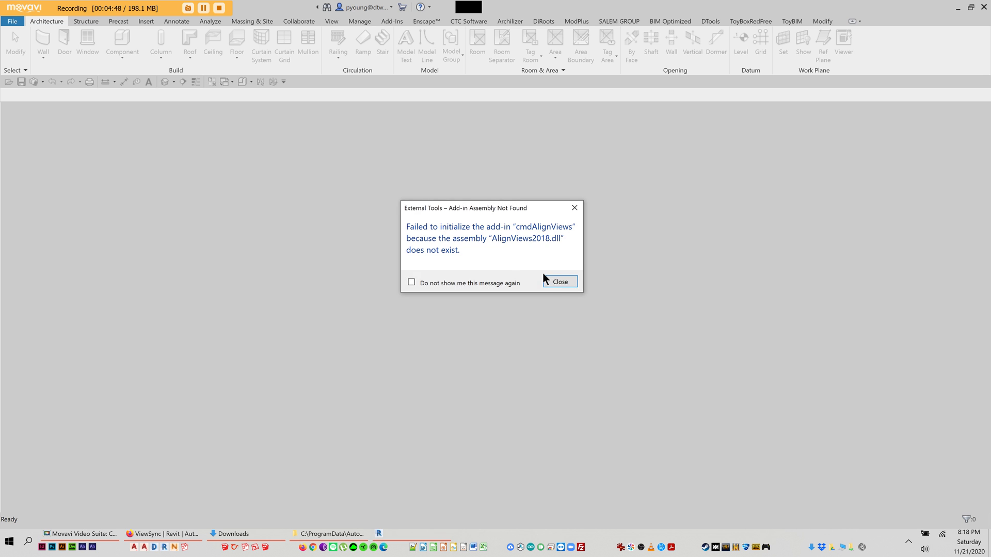
left_click(556, 283)
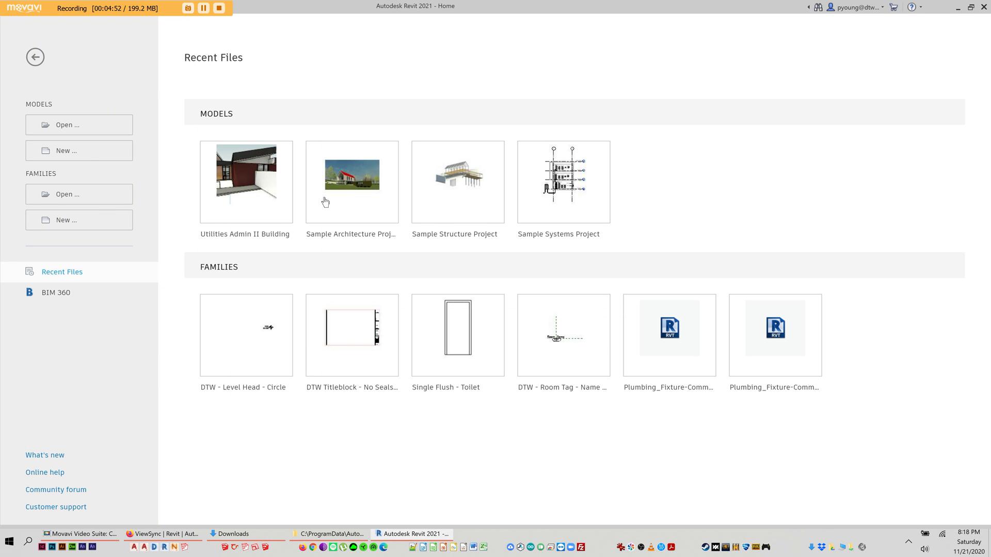
Step: Open the Sample Architecture Project and show the Add-Ins ribbon tab
left_click(301, 172)
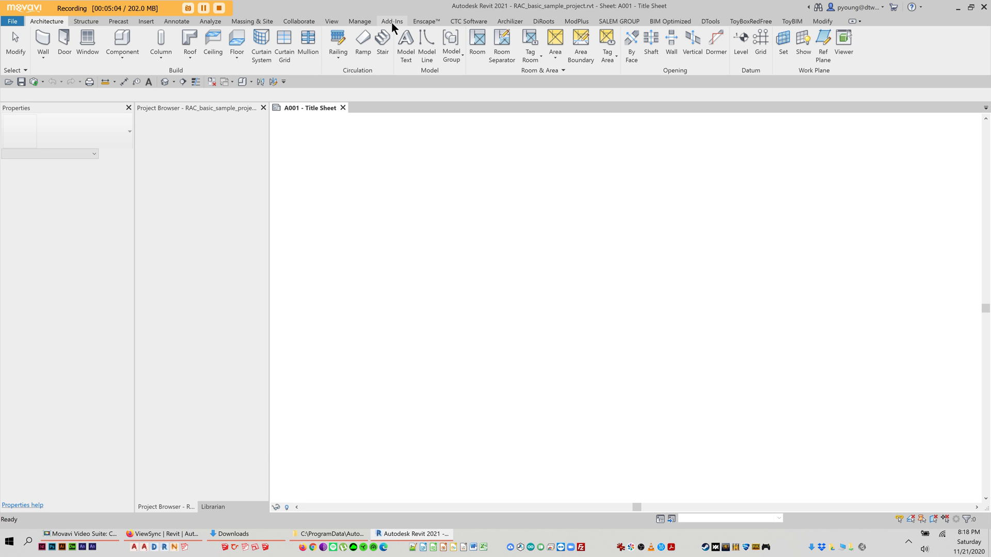
left_click(391, 21)
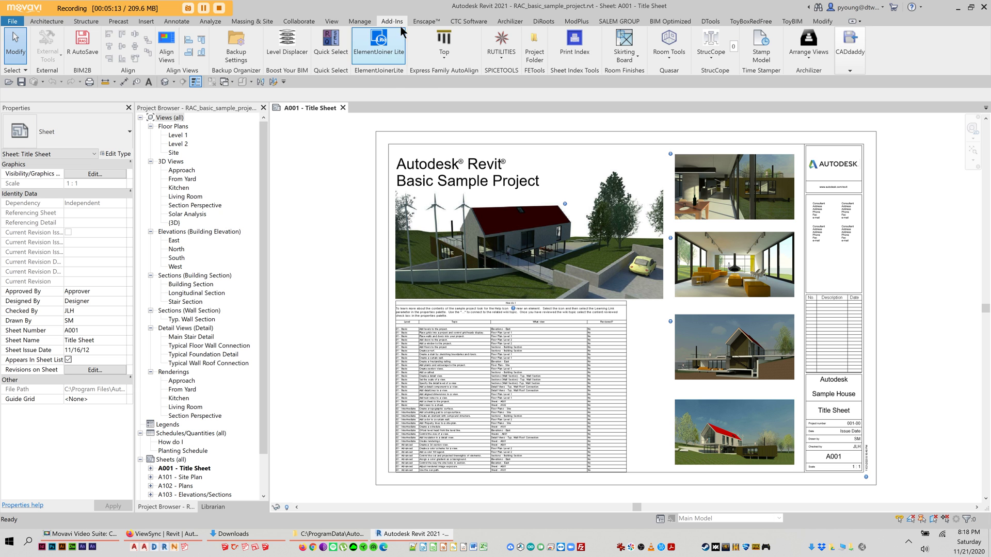
left_click(423, 20)
left_click(469, 21)
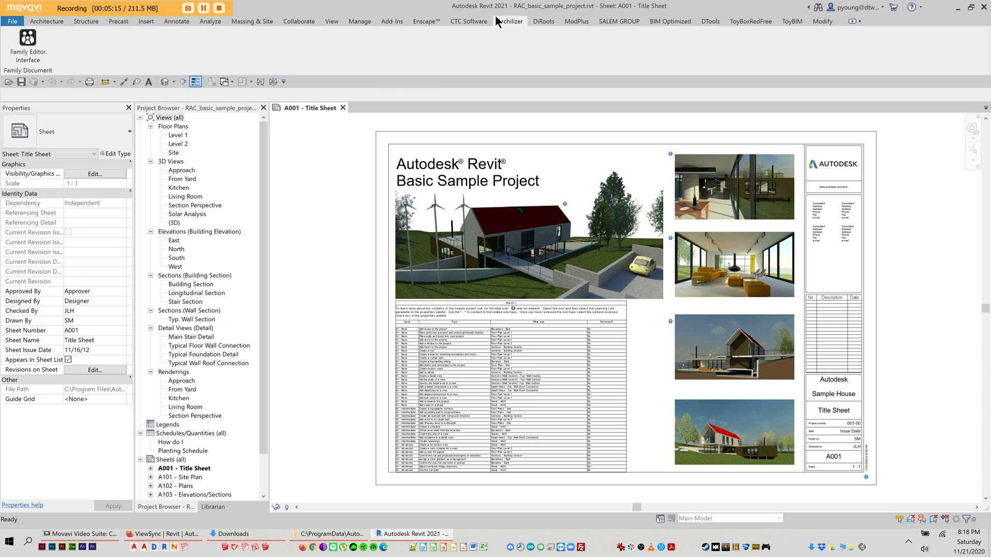
left_click(510, 20)
left_click(544, 20)
left_click(576, 21)
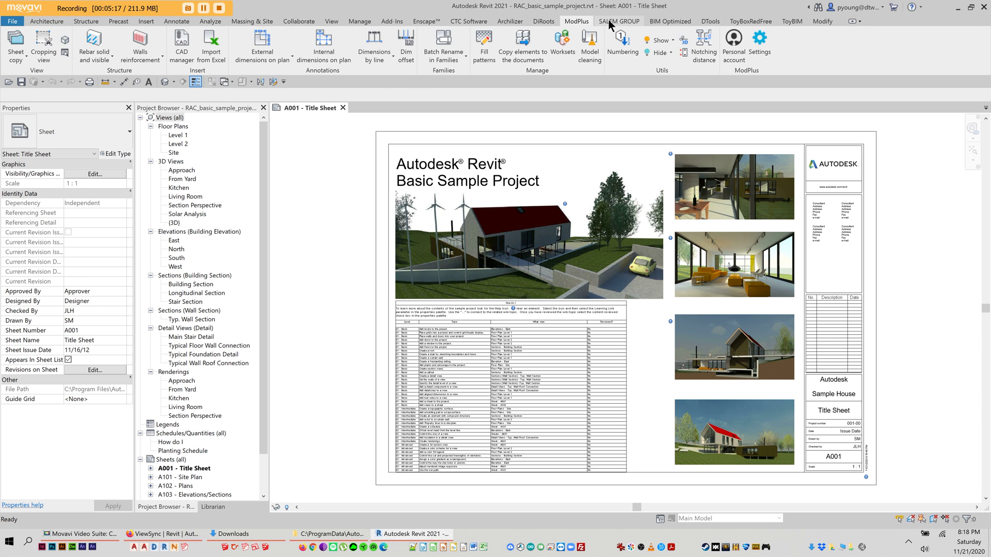
left_click(608, 18)
left_click(670, 19)
left_click(720, 21)
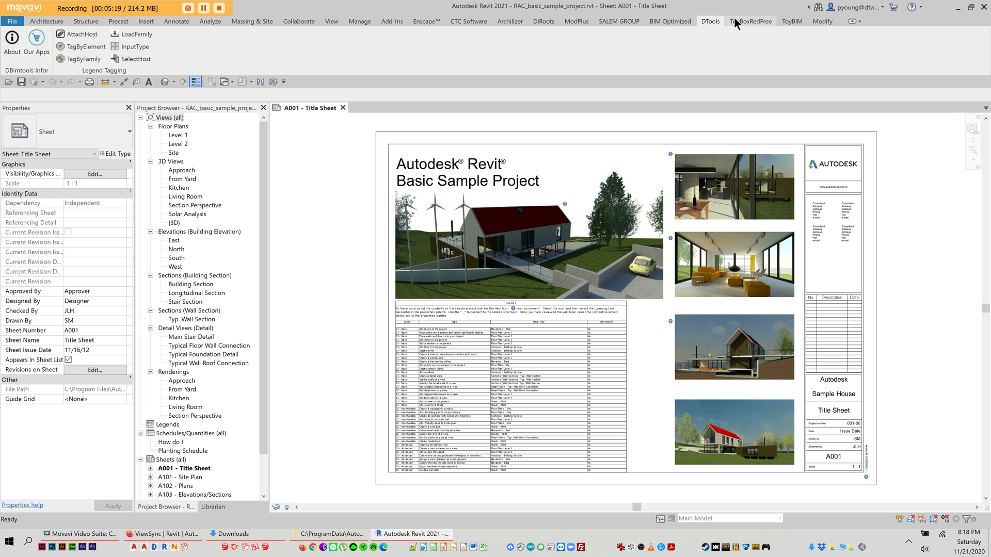
left_click(762, 20)
left_click(791, 22)
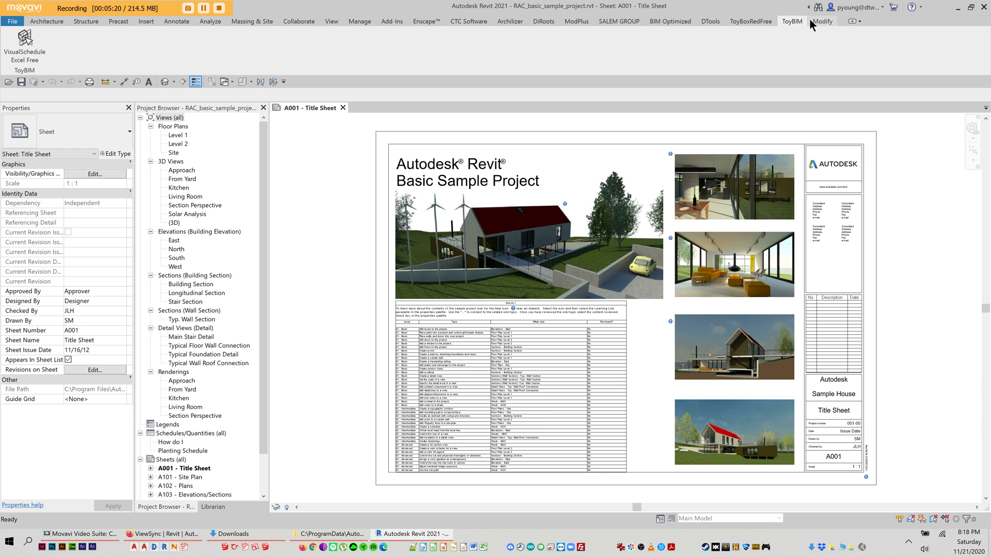
left_click(811, 20)
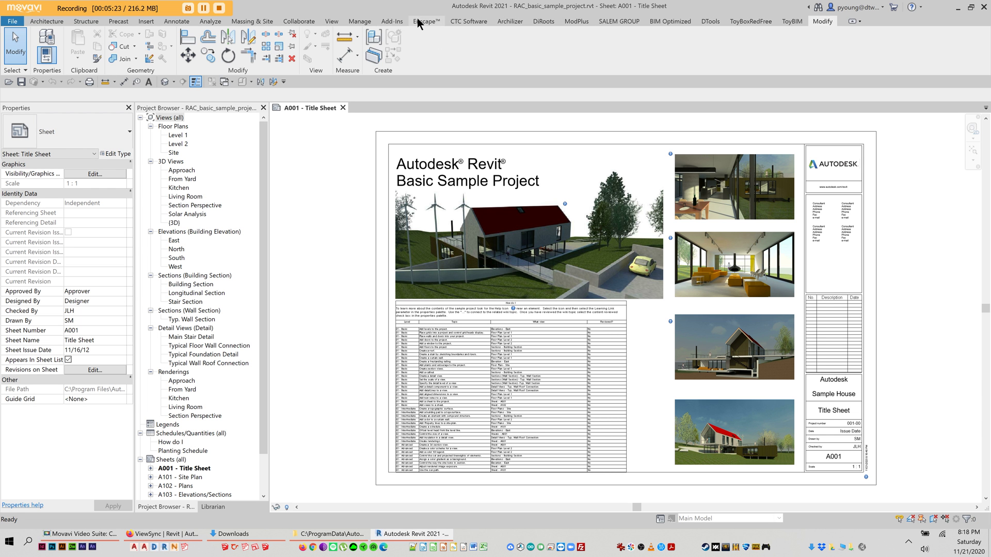
left_click(392, 21)
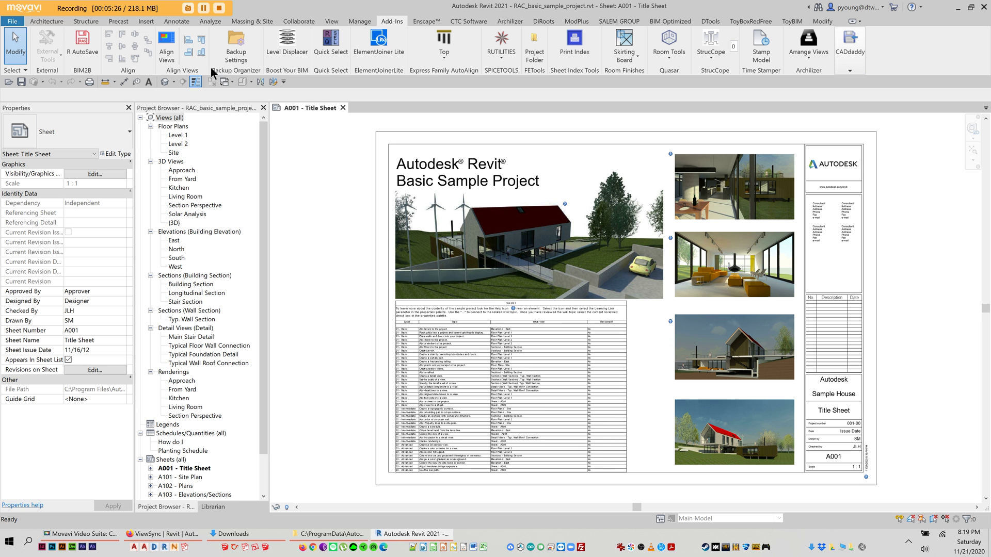
left_click(166, 55)
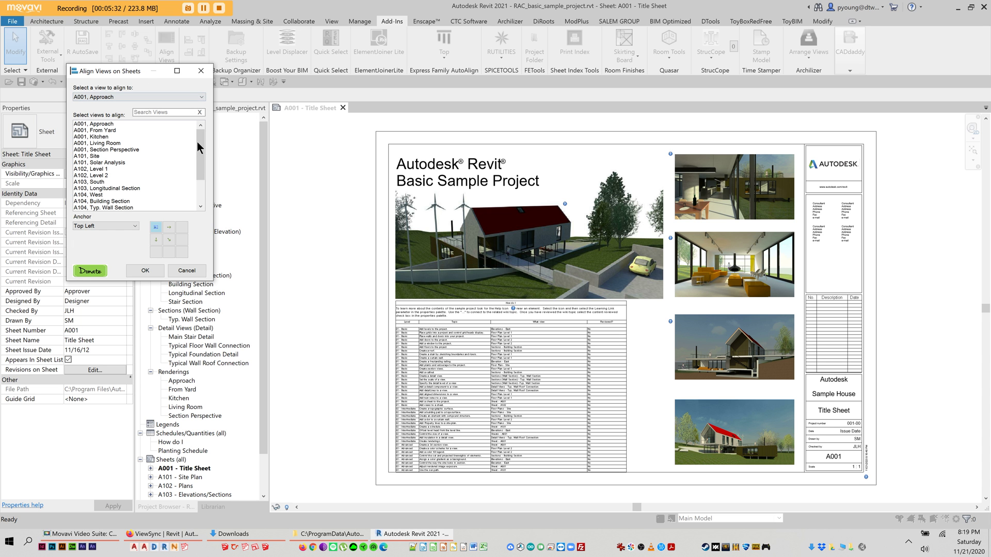
scroll(134, 165, "down", 5)
scroll(134, 166, "up", 5)
left_click(201, 70)
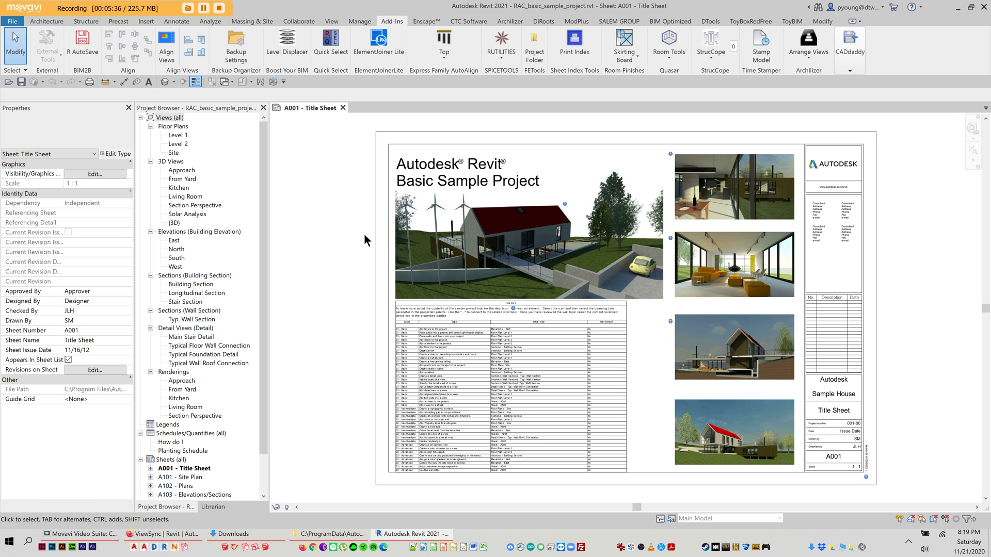